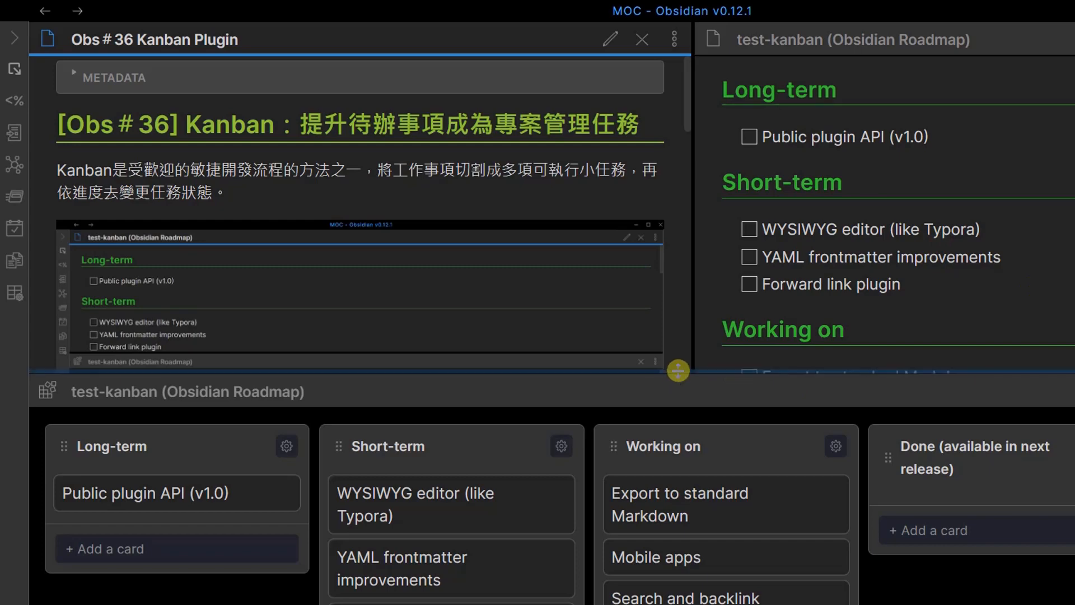
Enlarge the test-kanban board pane and look across all its lists.
left_click_drag(678, 370, 703, 176)
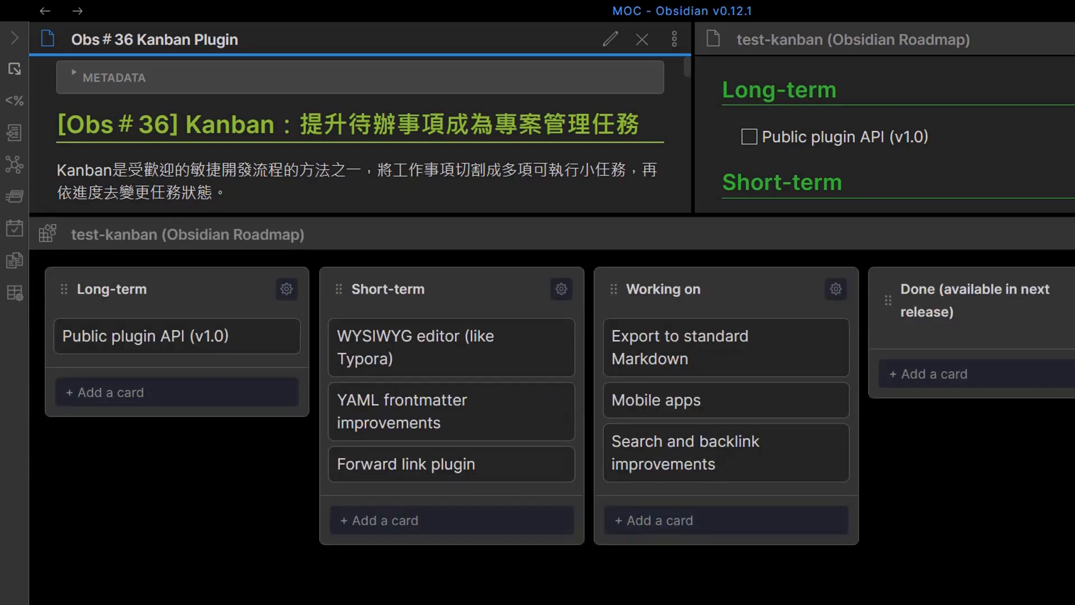
scroll(551, 426, "right", 5)
scroll(551, 425, "left", 5)
Switch to the Trello Obsidian Roadmap board in the browser, look across its lists, and return to Obsidian.
key("alt+Tab")
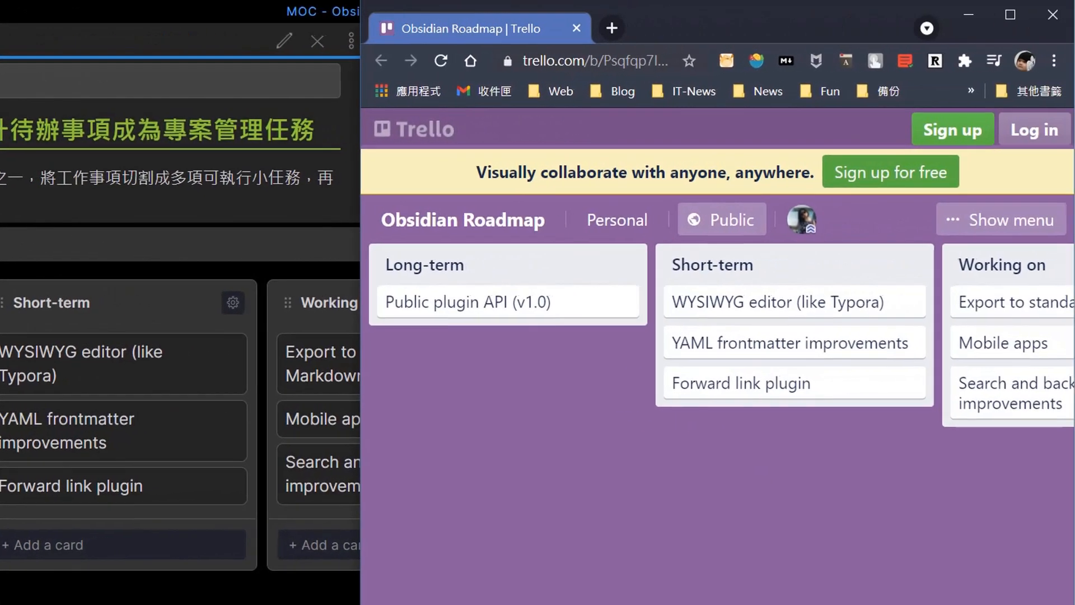
left_click_drag(918, 604, 1072, 604)
left_click_drag(793, 604, 538, 604)
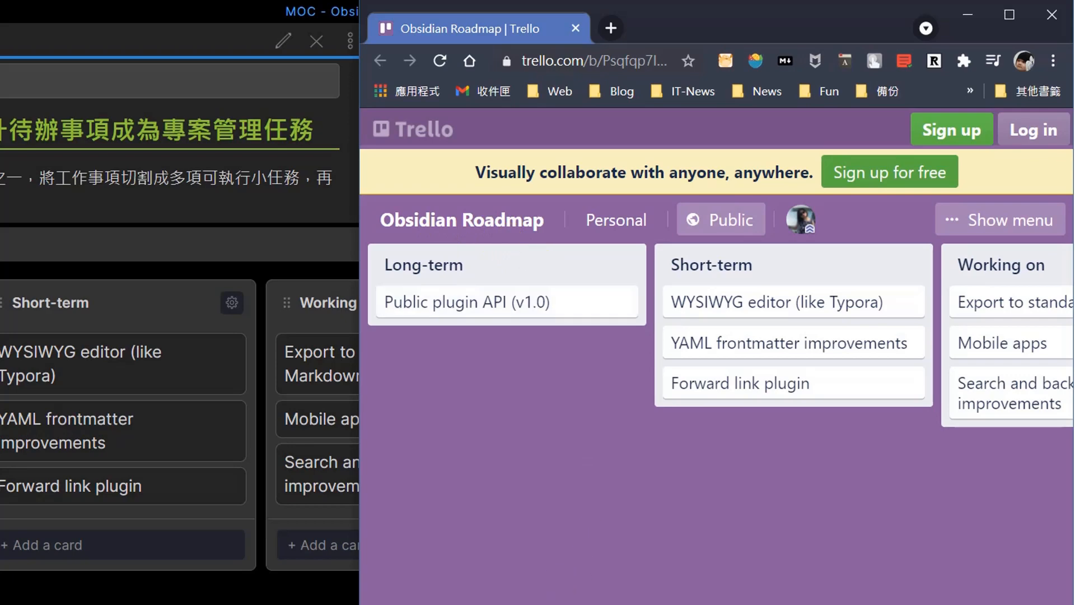
mouse_move(537, 604)
left_mouse_down()
mouse_move(898, 604)
mouse_move(537, 604)
left_mouse_up()
left_click_drag(610, 604, 962, 604)
key("alt+Tab")
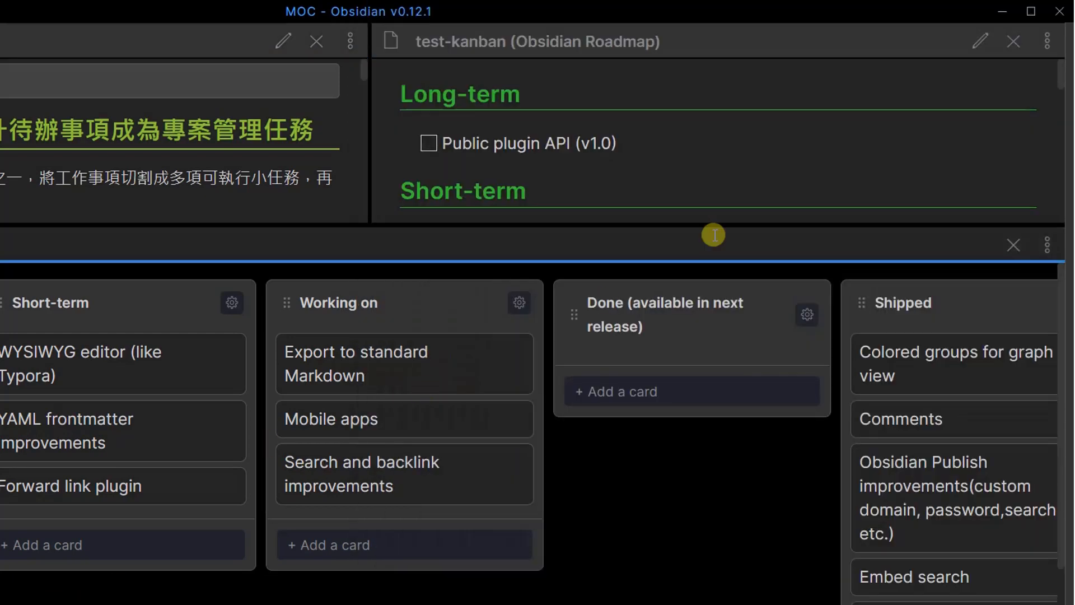
Enlarge the upper panes and read the test-kanban Markdown note from Long-term through Shipped.
left_click_drag(599, 223, 593, 492)
left_click(725, 134)
scroll(741, 200, "down", 10)
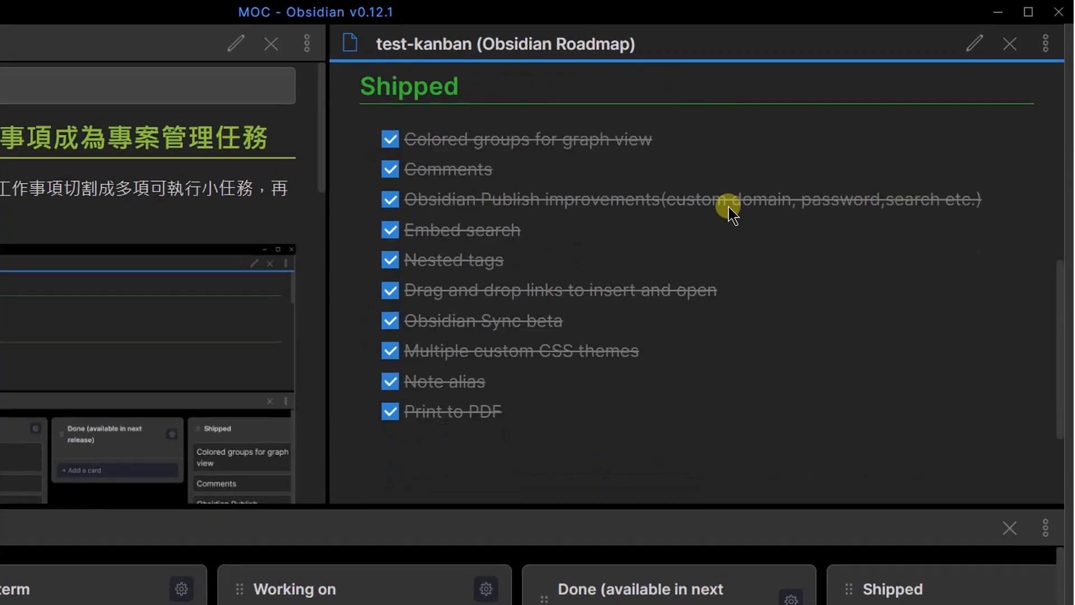
scroll(728, 211, "up", 10)
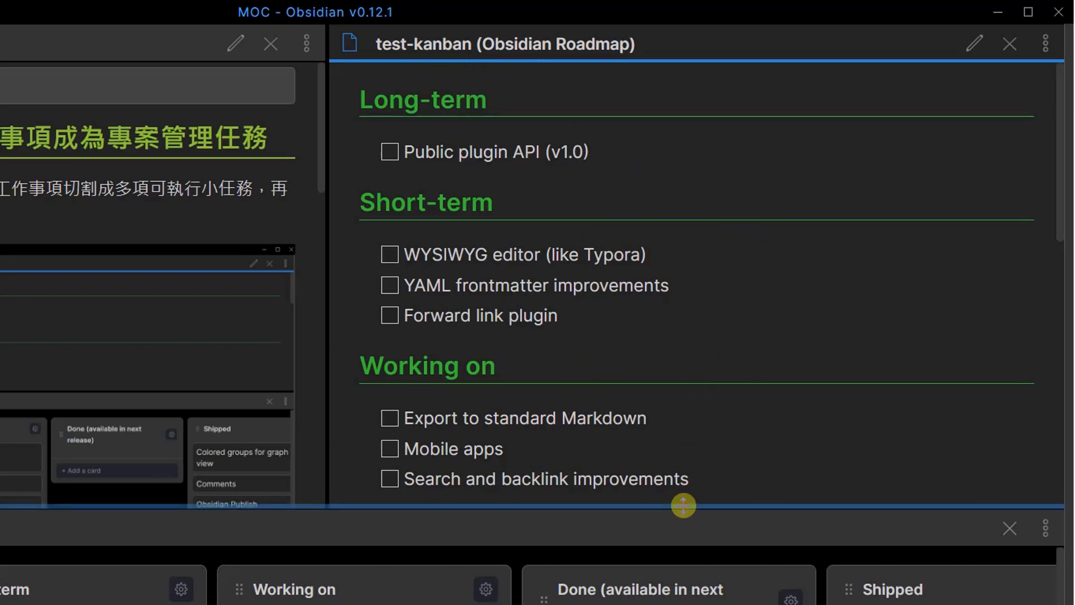
Give the kanban board pane more height and view its lists through to the Shipped list.
left_click_drag(681, 507, 676, 303)
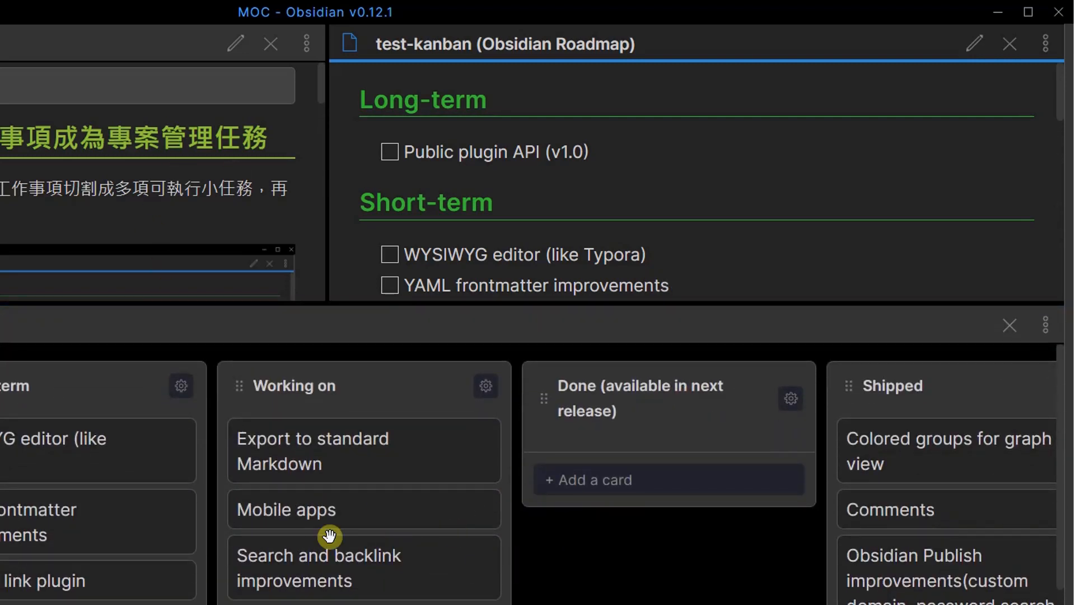
scroll(959, 529, "right", 5)
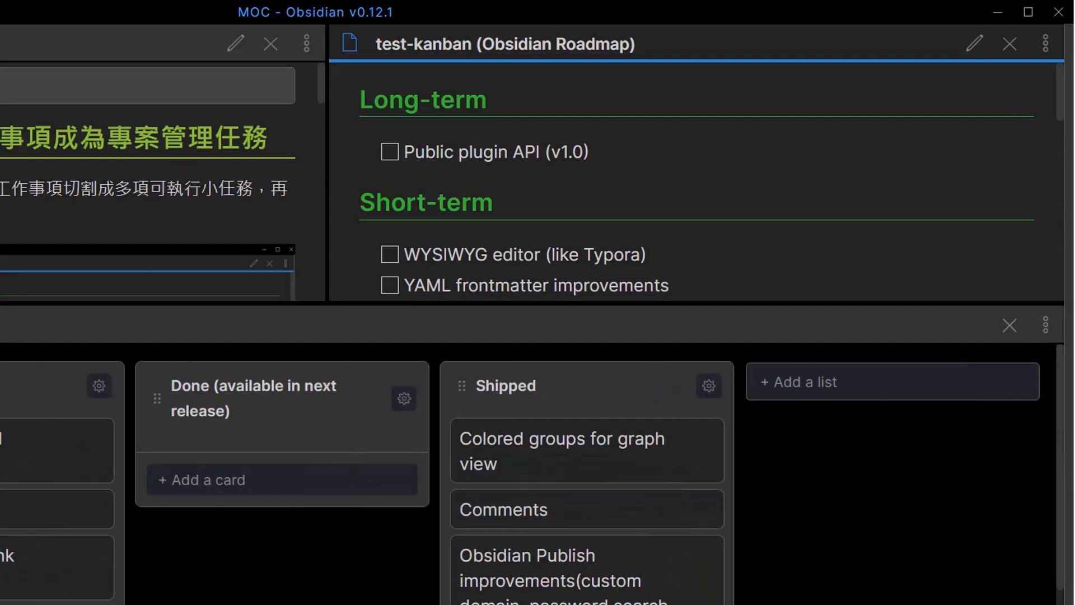
scroll(959, 530, "left", 5)
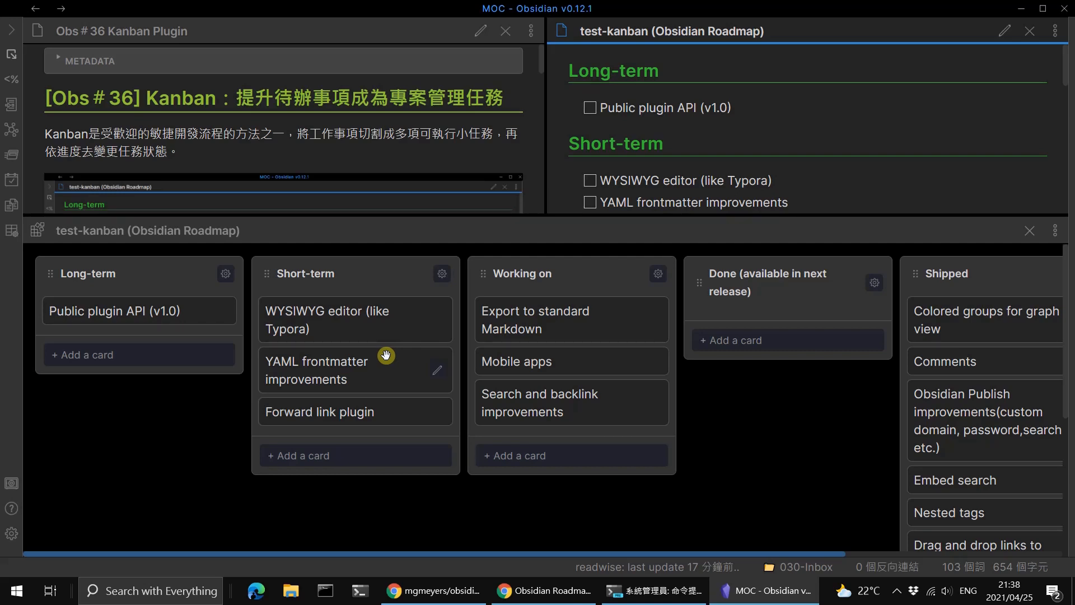
Enlarge the test-kanban Markdown pane again and compare its headings and checkbox items with the board below.
left_click_drag(726, 214, 711, 311)
scroll(865, 190, "down", 10)
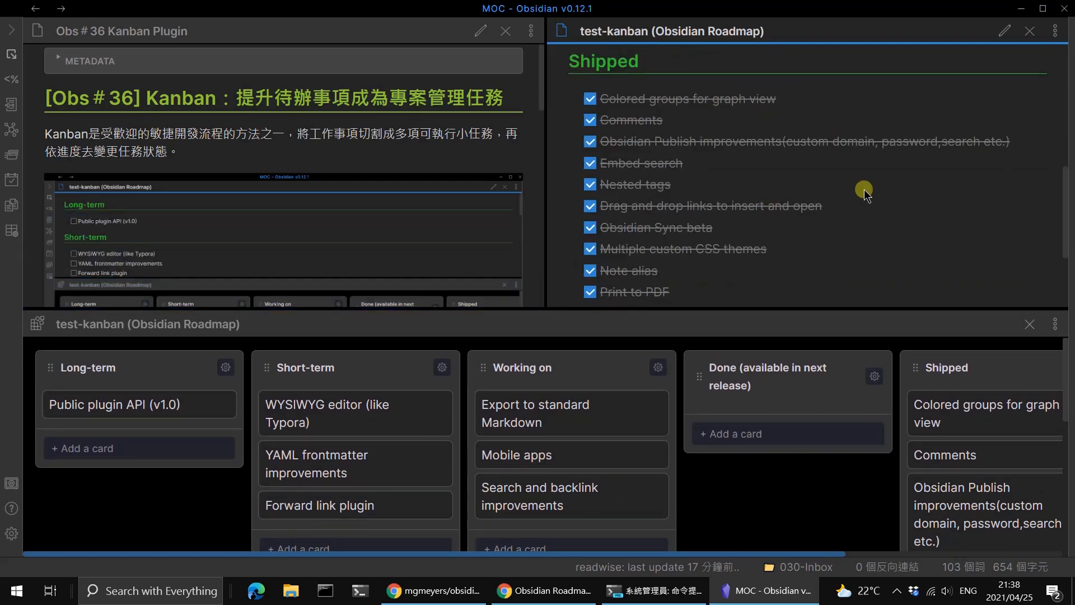
scroll(865, 189, "up", 10)
scroll(865, 190, "down", 10)
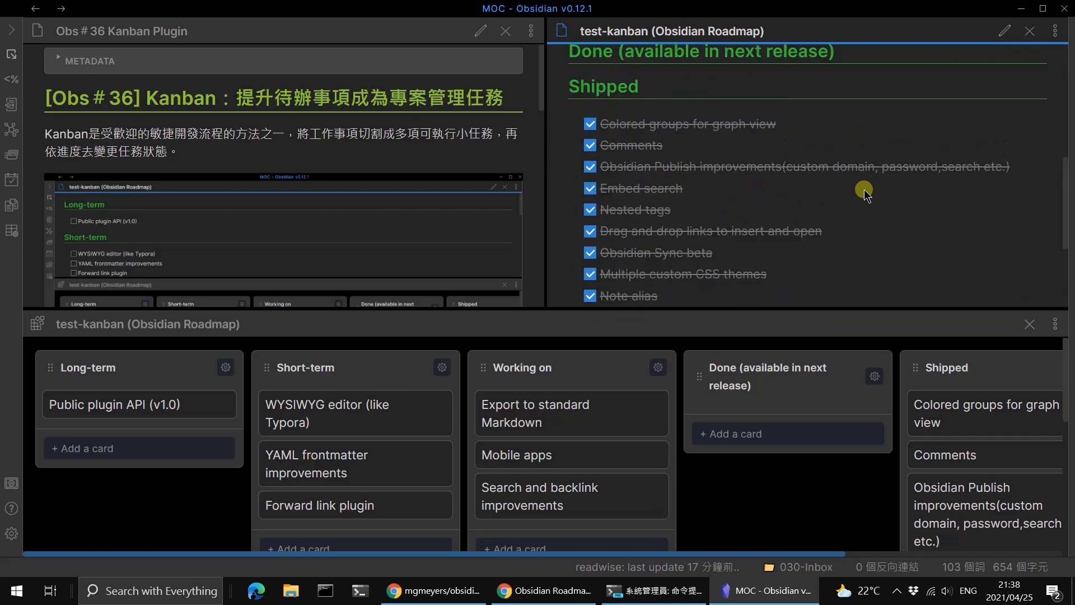
scroll(865, 190, "up", 9)
scroll(865, 189, "up", 1)
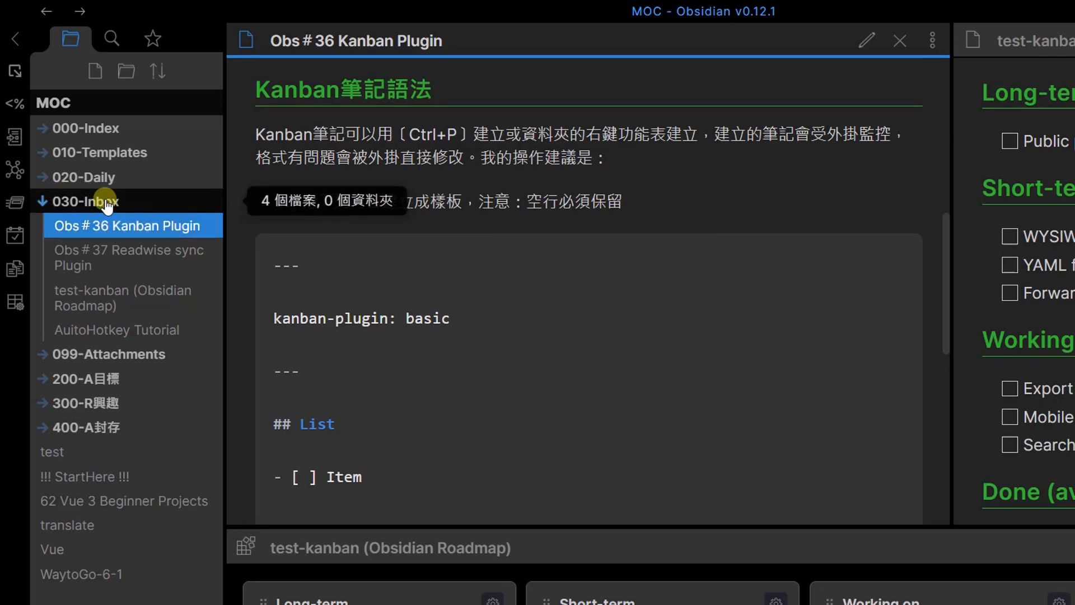
Check the 030-Inbox folder's option for a new kanban board, and view the template code block in the Kanban Plugin note.
right_click(167, 204)
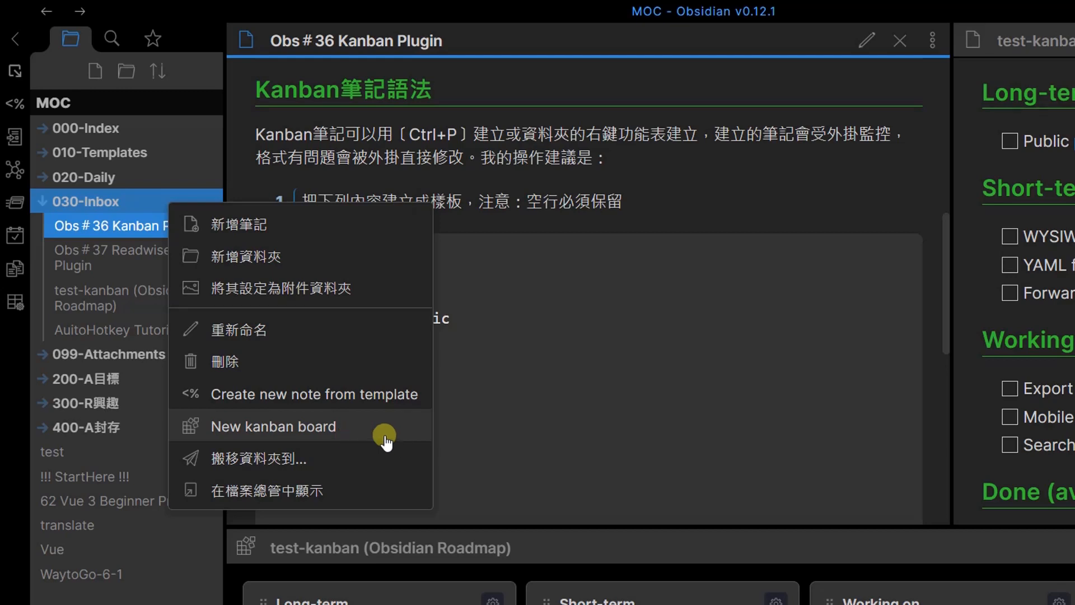
left_click(666, 204)
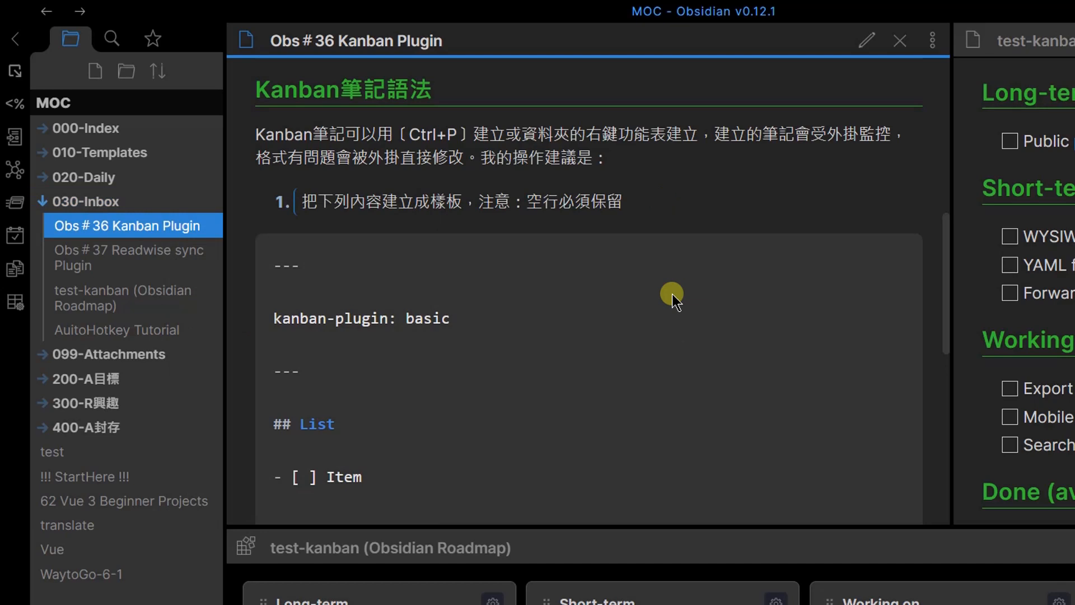
scroll(672, 294, "down", 3)
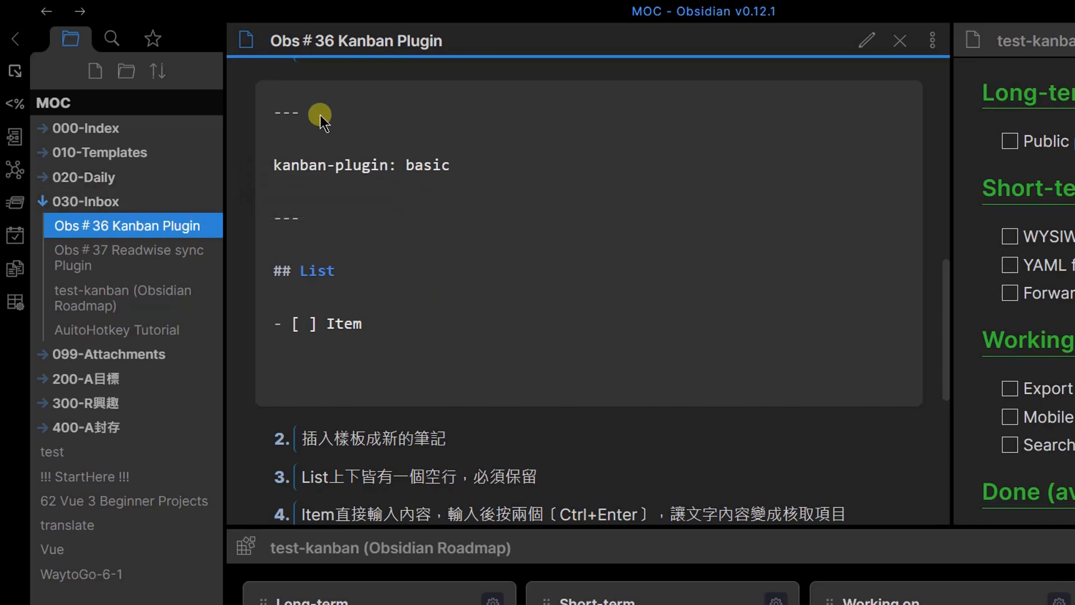
Open template-kanban from the 010-Templates folder in a separate pane and widen that pane.
left_click(42, 155)
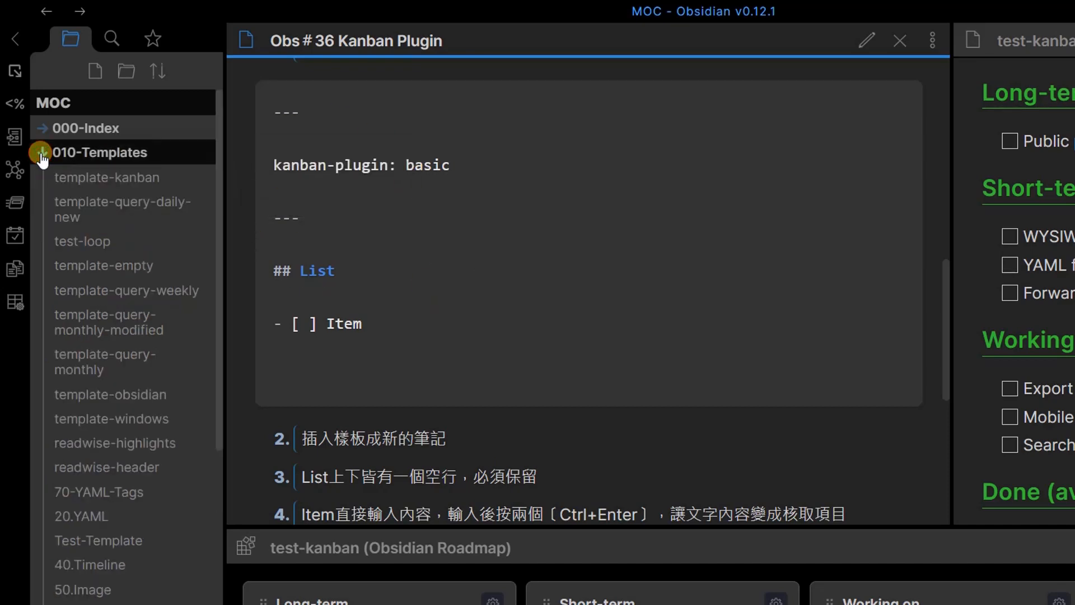
mouse_move(67, 182)
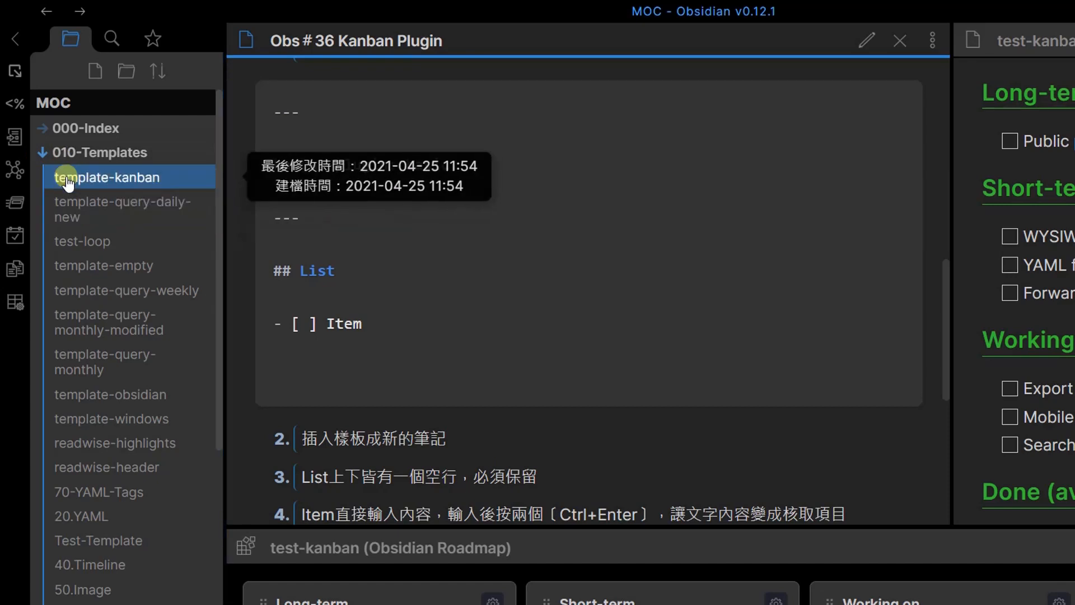
left_click(127, 180, "ctrl")
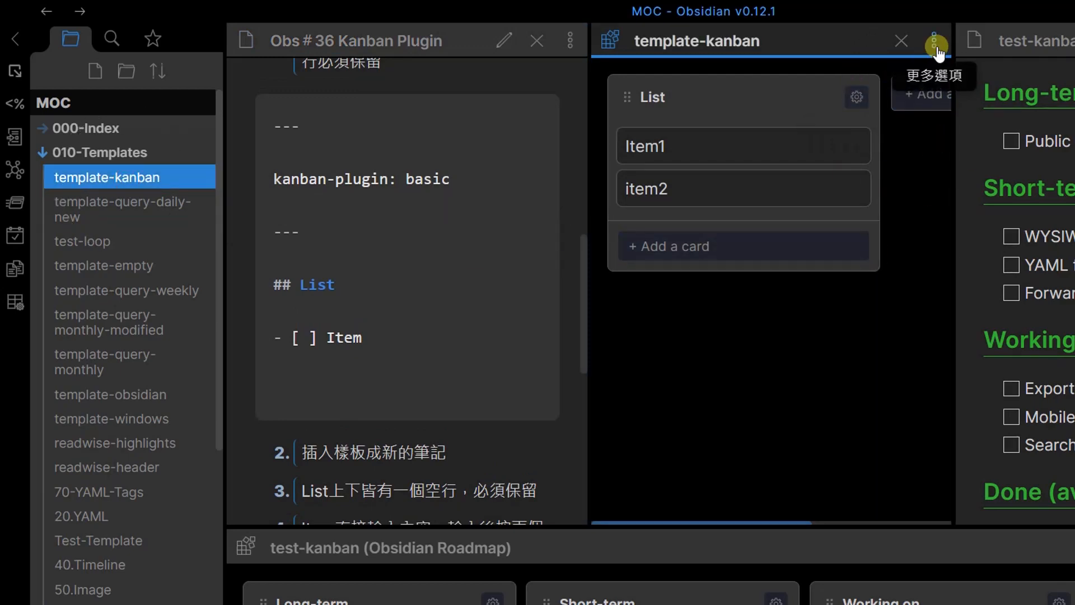
left_click_drag(954, 142, 1074, 142)
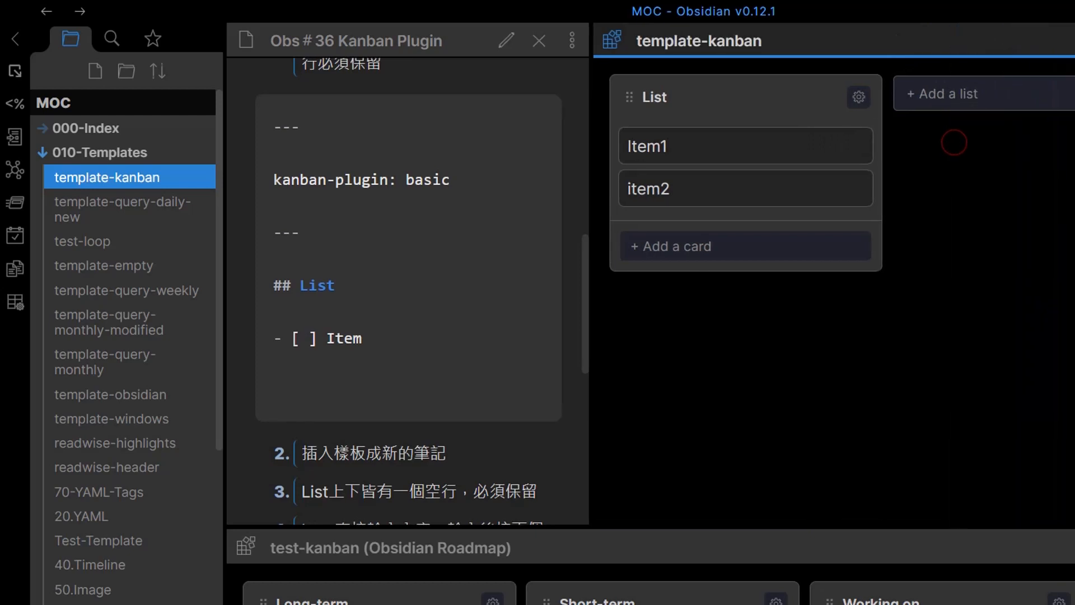
Show the template-kanban board as Markdown and look through its source text.
left_click(972, 48)
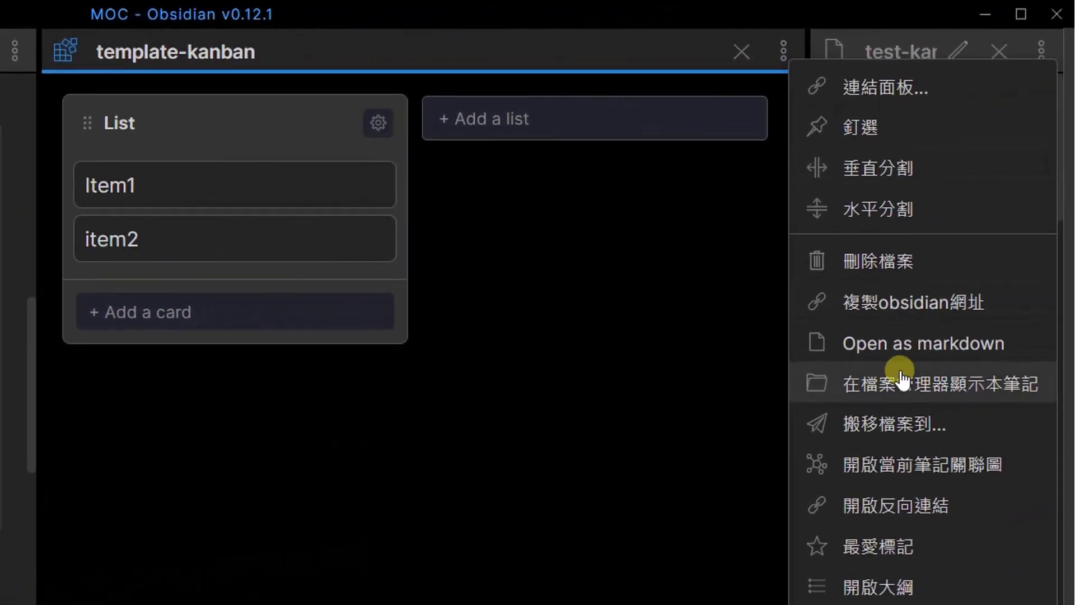
left_click(979, 353)
left_click(439, 250)
scroll(474, 350, "down", 2)
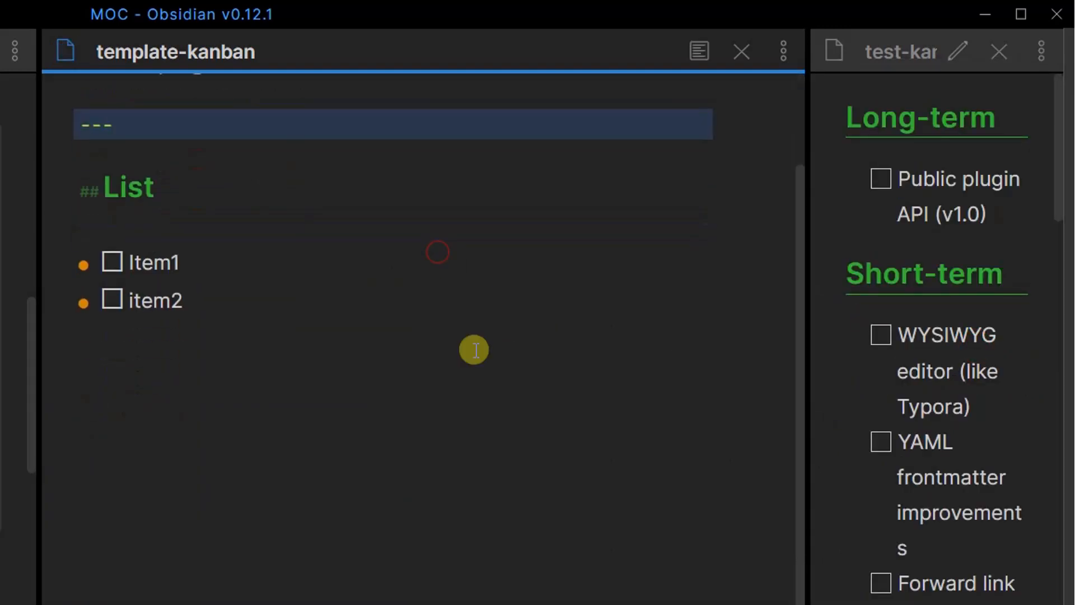
scroll(474, 350, "up", 2)
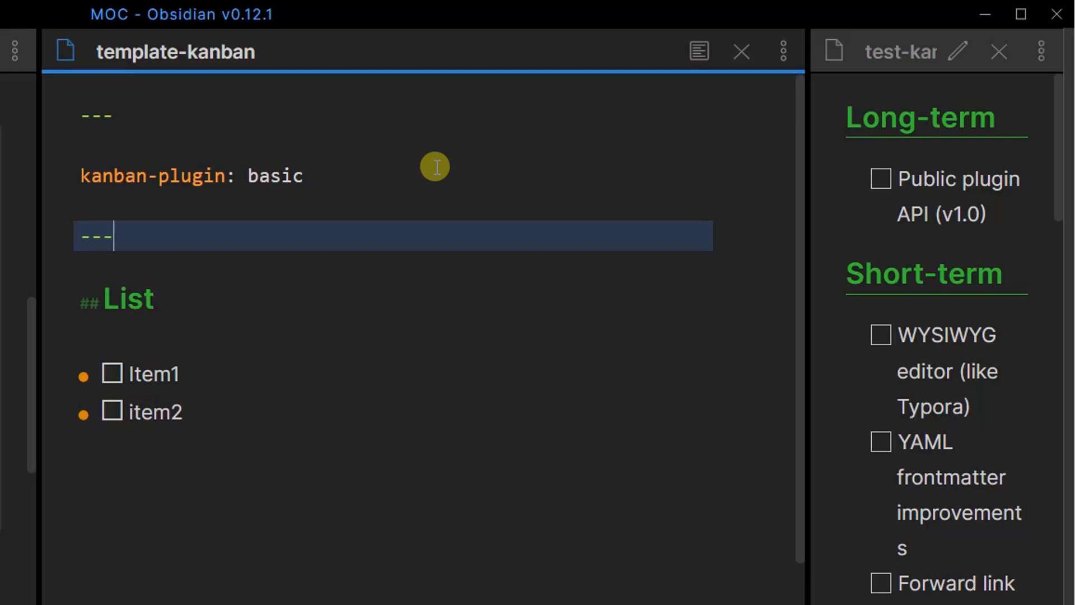
Examine the template's frontmatter: the opening and closing --- lines and the kanban-plugin: basic line.
left_click(344, 249)
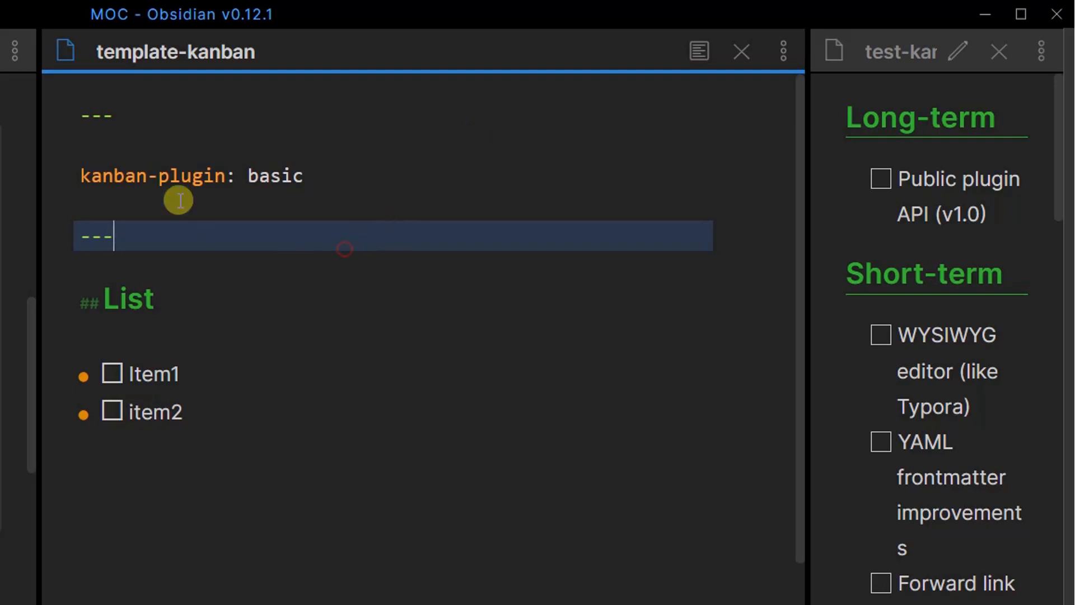
left_click(87, 115)
left_click(98, 239)
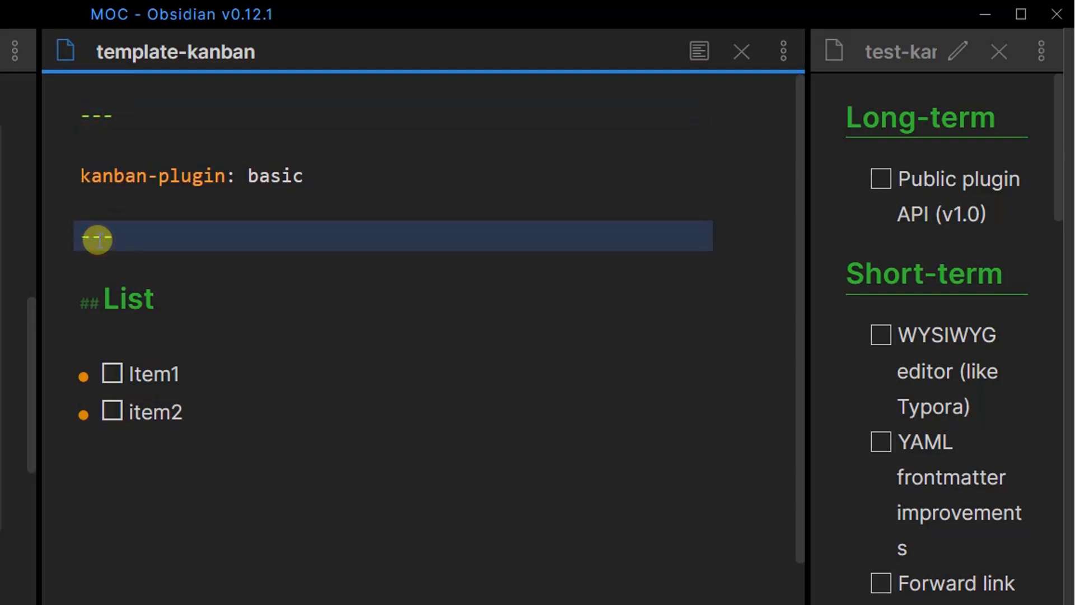
left_click(78, 180)
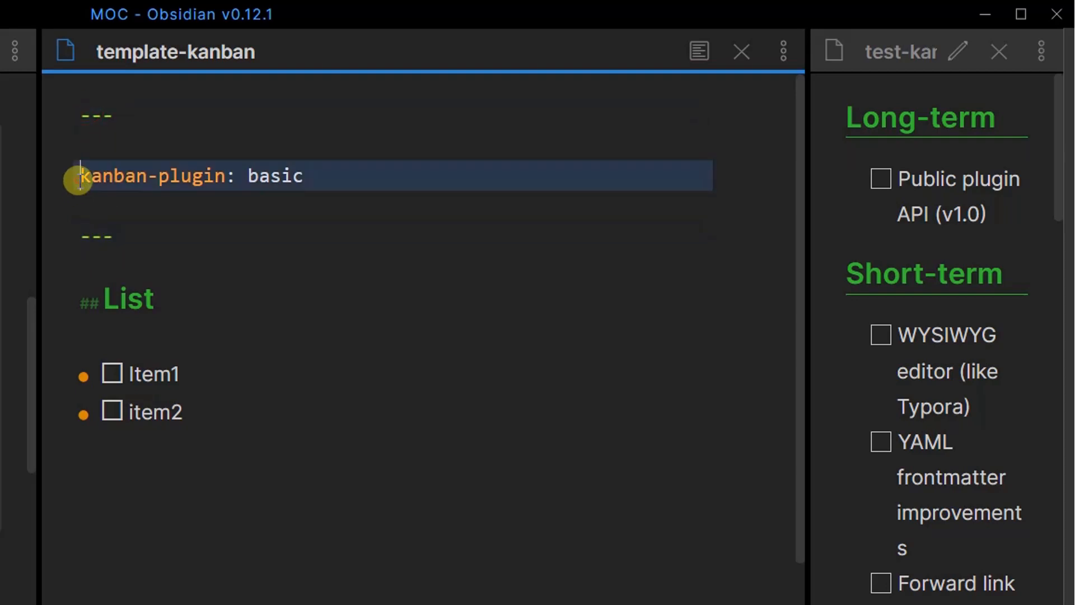
left_click_drag(83, 178, 353, 188)
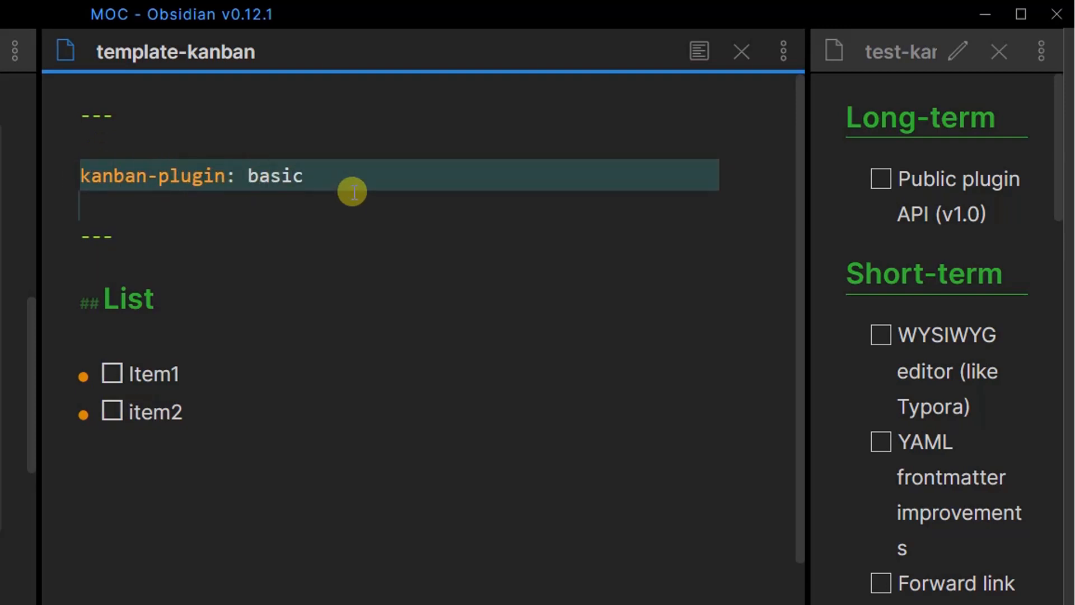
left_click(118, 178)
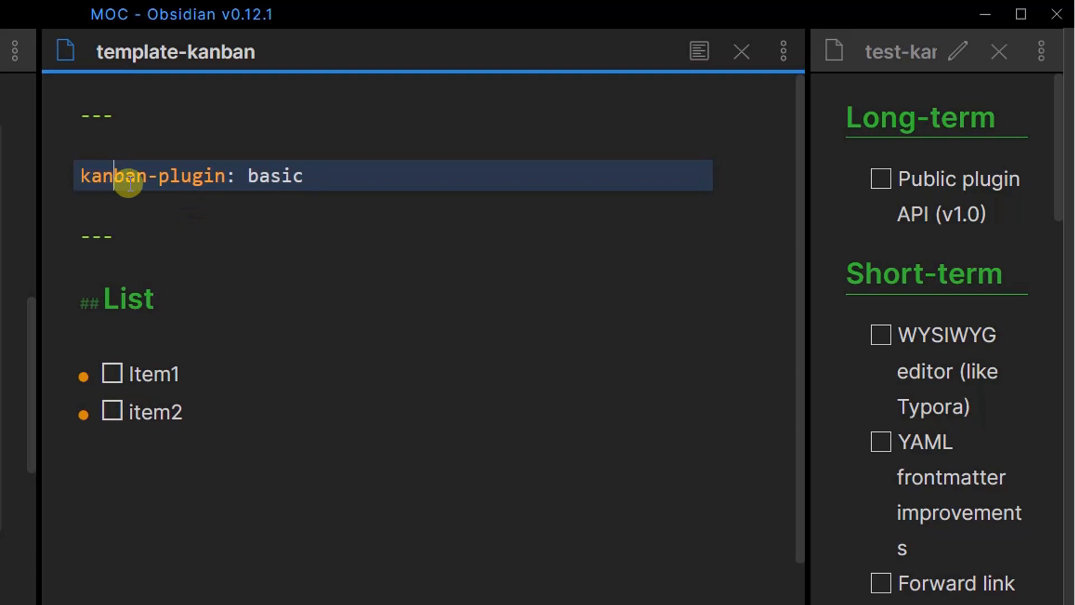
Examine the blank lines above and below the kanban-plugin: basic line in the frontmatter.
key("Return")
left_click(124, 145)
left_click(112, 207)
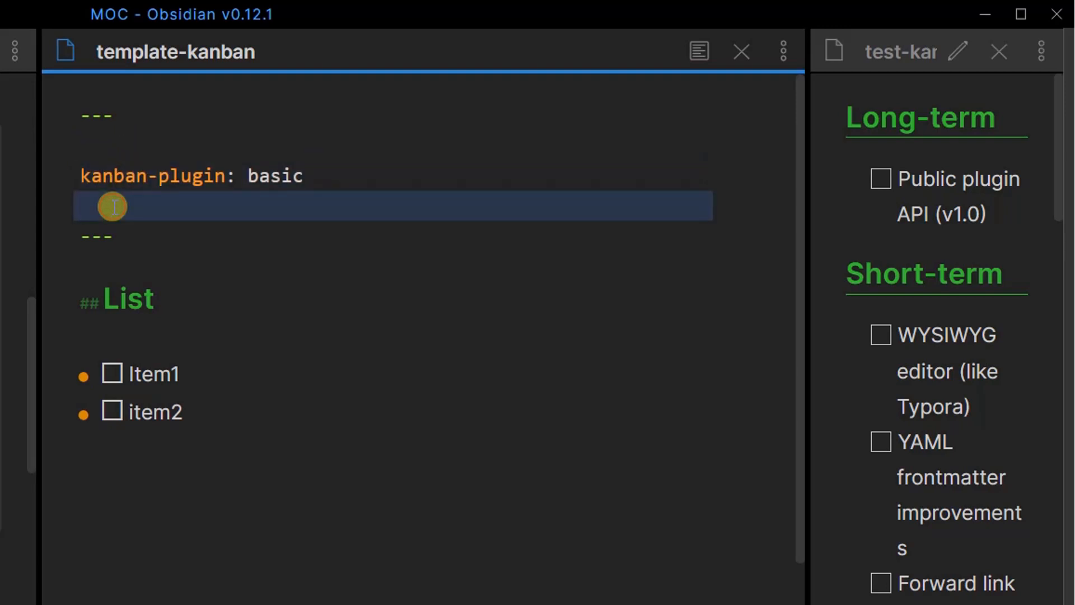
left_click(99, 140)
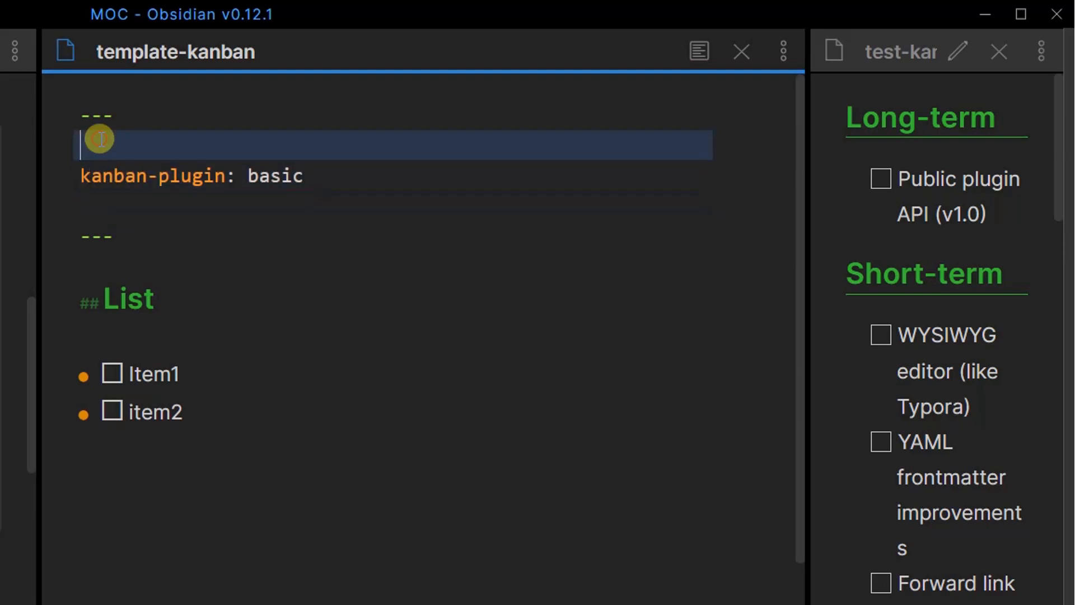
left_click(108, 200)
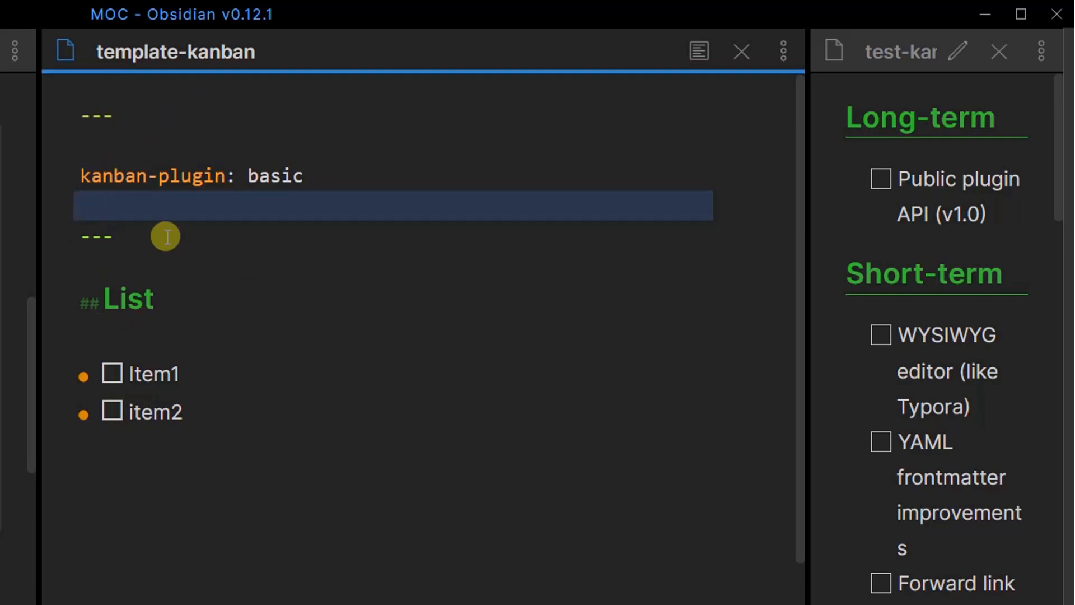
left_click(119, 137)
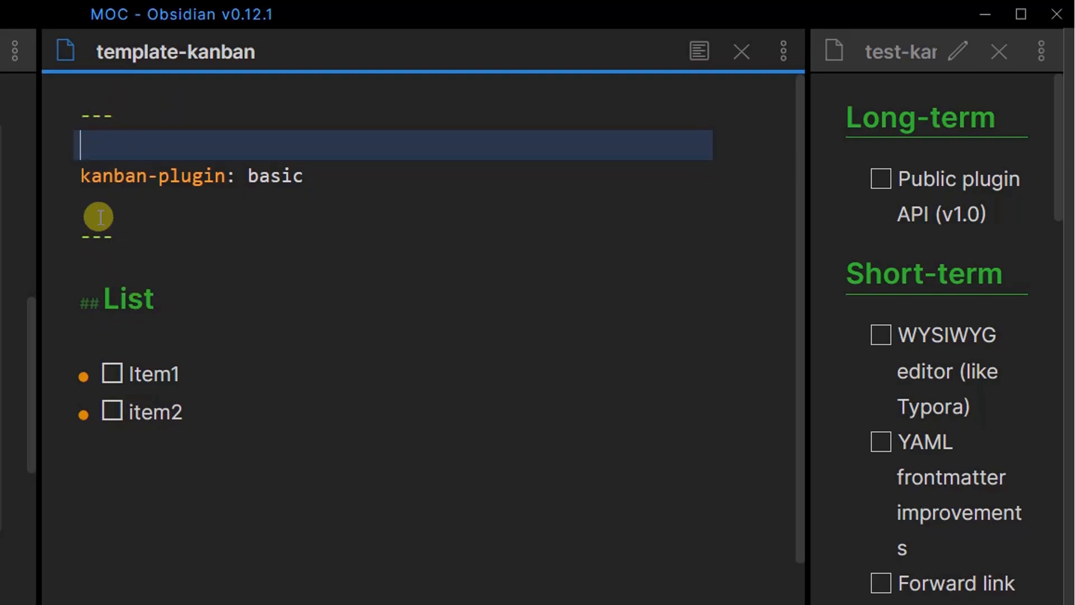
Examine the List heading in template-kanban and the blank lines directly above and below it.
left_click(154, 294)
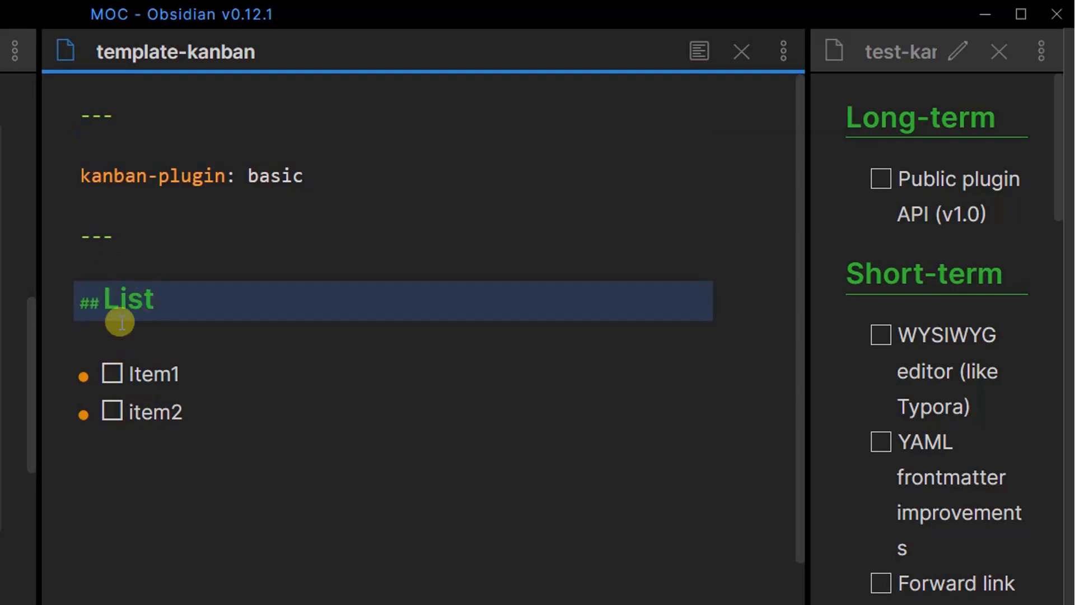
left_click(111, 264)
left_click(108, 333)
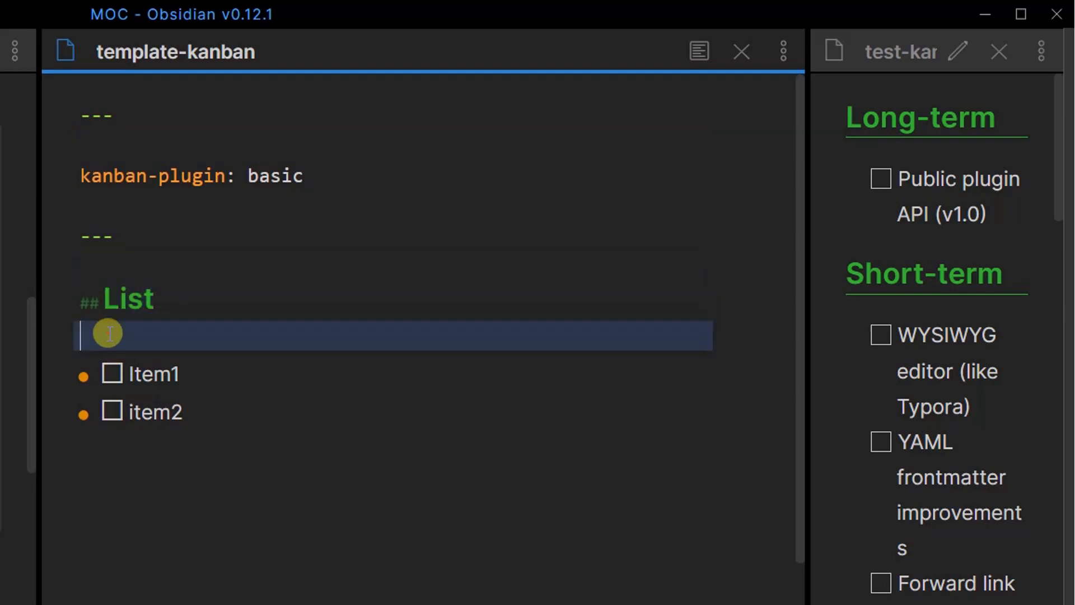
left_click(105, 264)
left_click(105, 333)
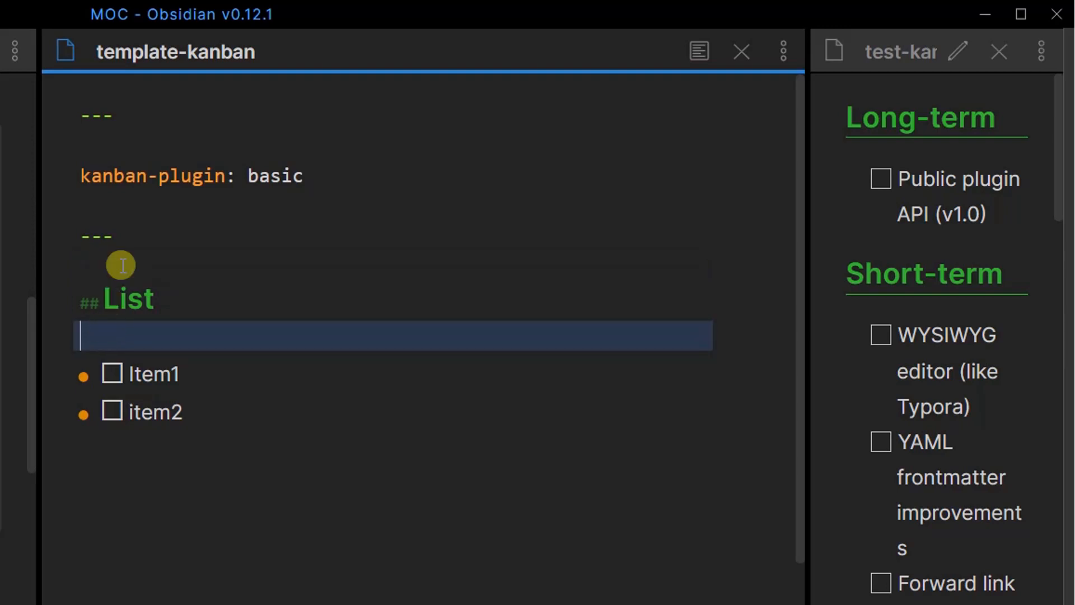
left_click(99, 258)
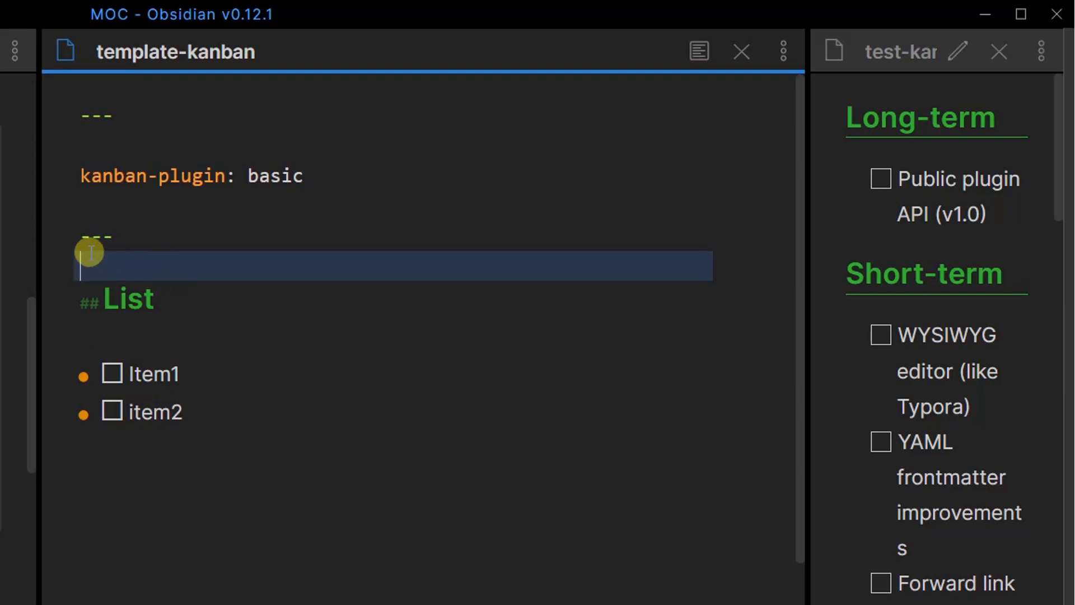
Examine the blank lines around the List heading and the Item1 and item2 checkbox lines in template-kanban.
left_click_drag(89, 251, 100, 332)
left_click(92, 275)
left_click(94, 347)
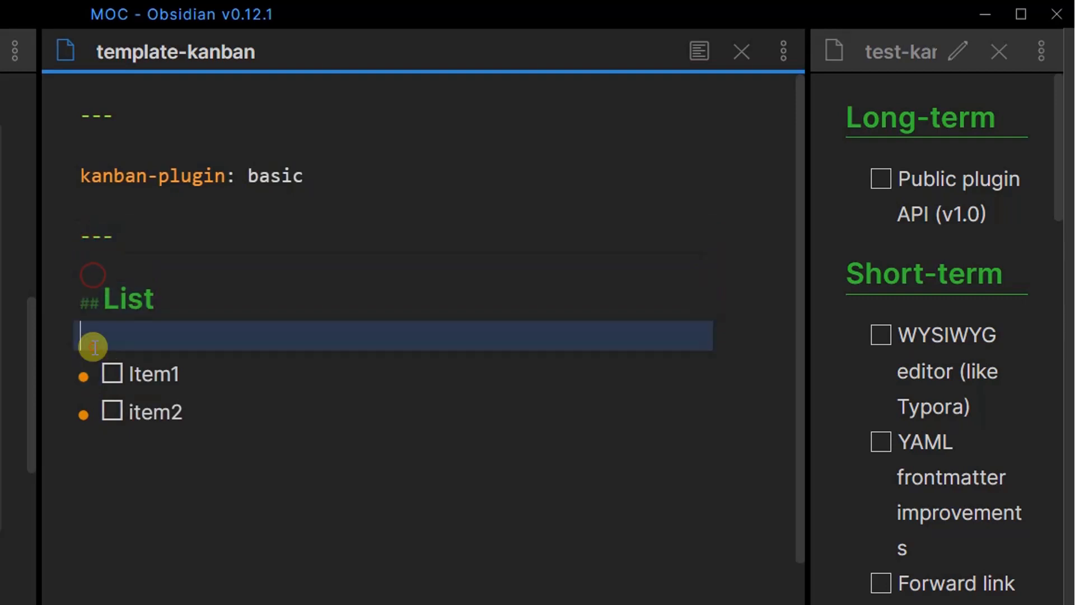
left_click(204, 372)
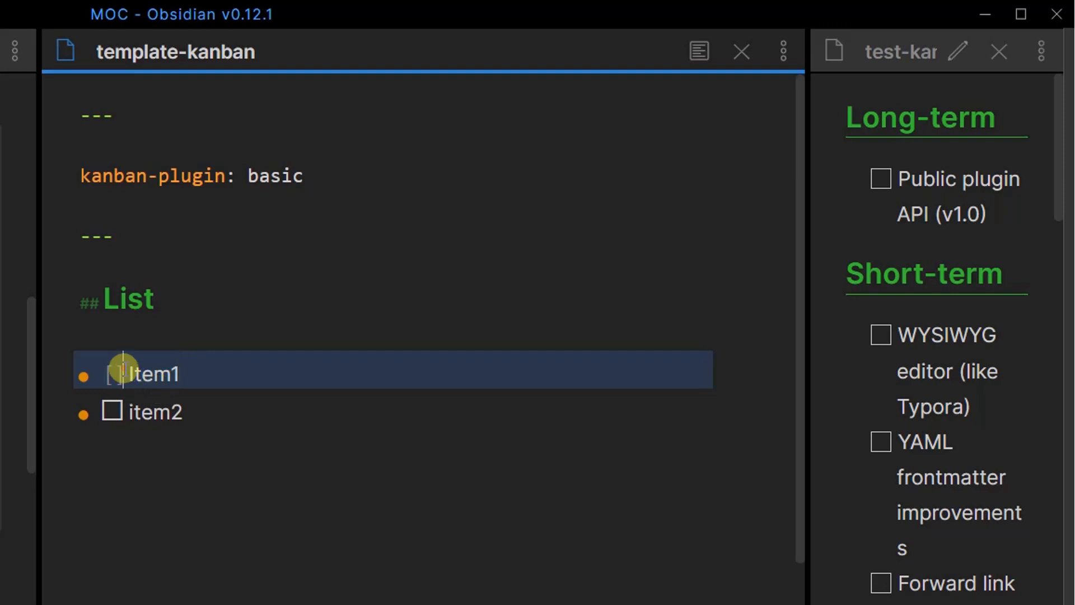
left_click_drag(123, 371, 233, 403)
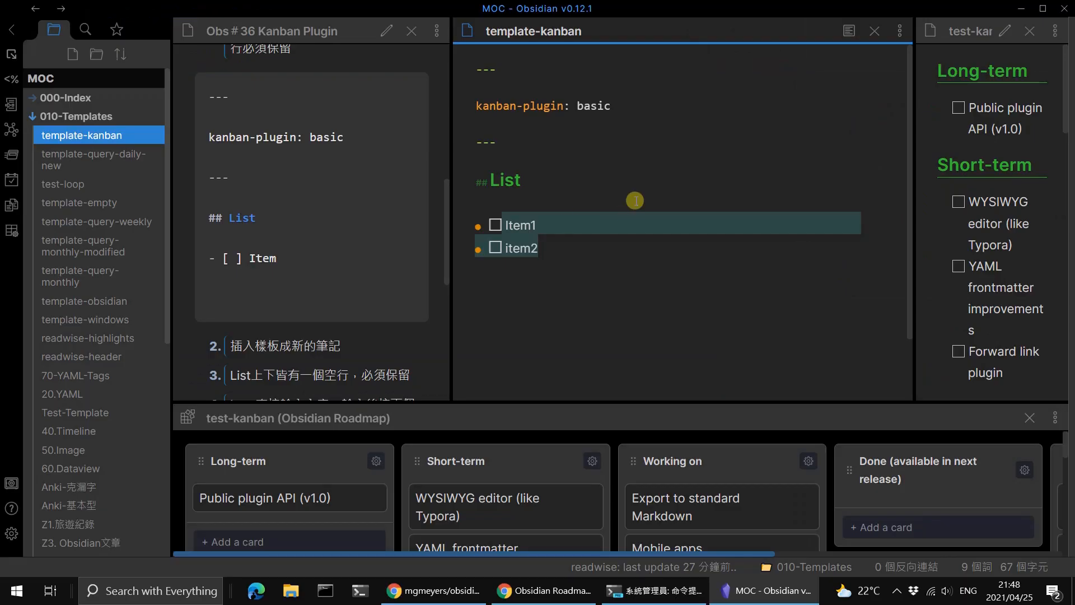
Close the template-kanban note and widen the test-kanban (Obsidian Roadmap) Markdown pane.
left_click(874, 31)
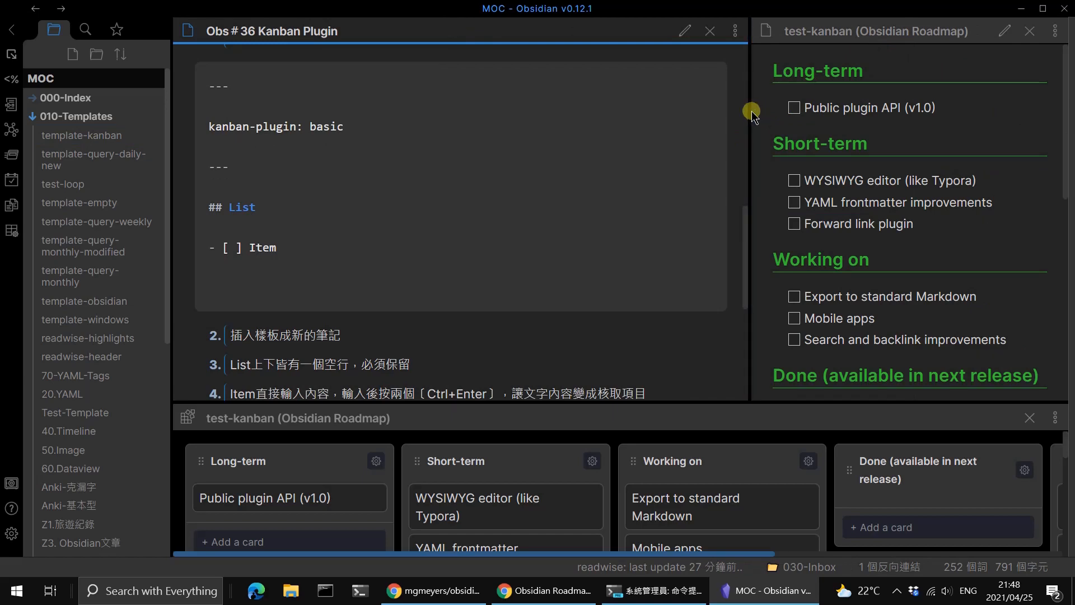
left_click_drag(750, 109, 328, 144)
left_click(583, 130)
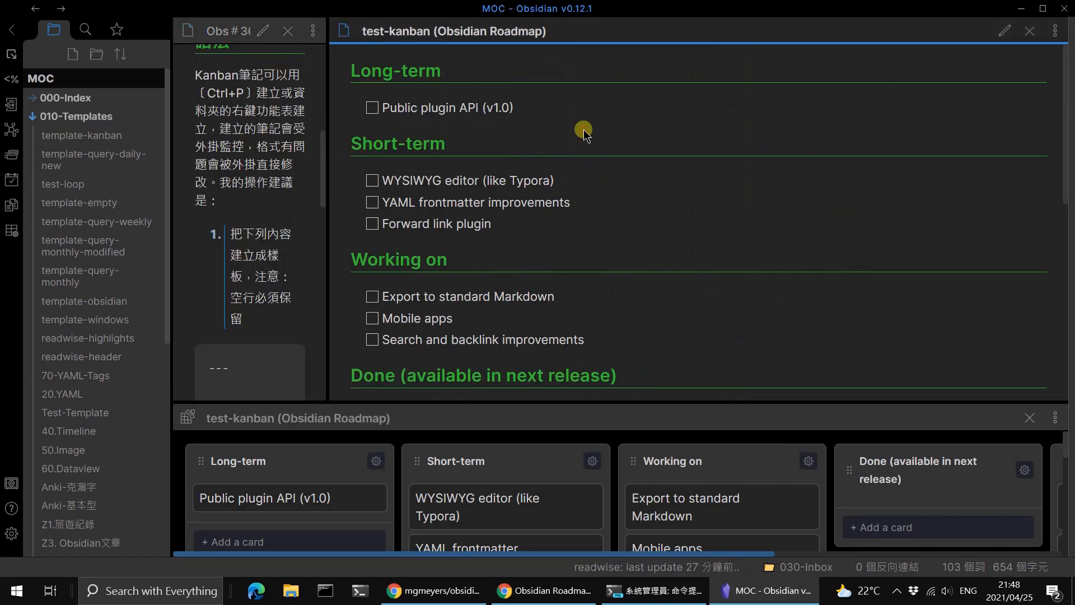
Switch test-kanban (Obsidian Roadmap) out of preview and open the board as Markdown source.
left_click(1006, 32)
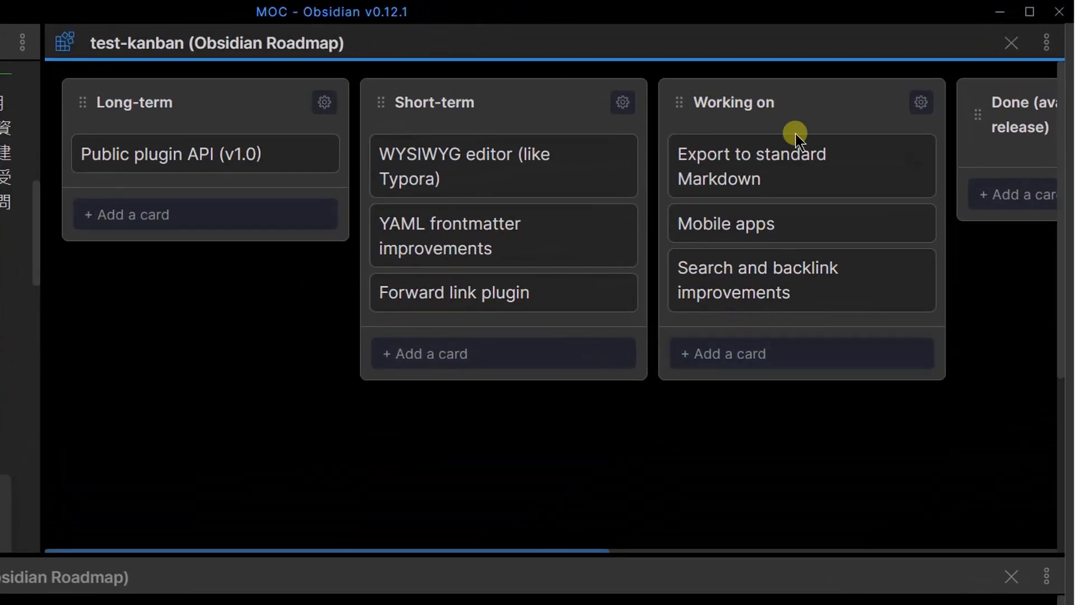
left_click(1048, 41)
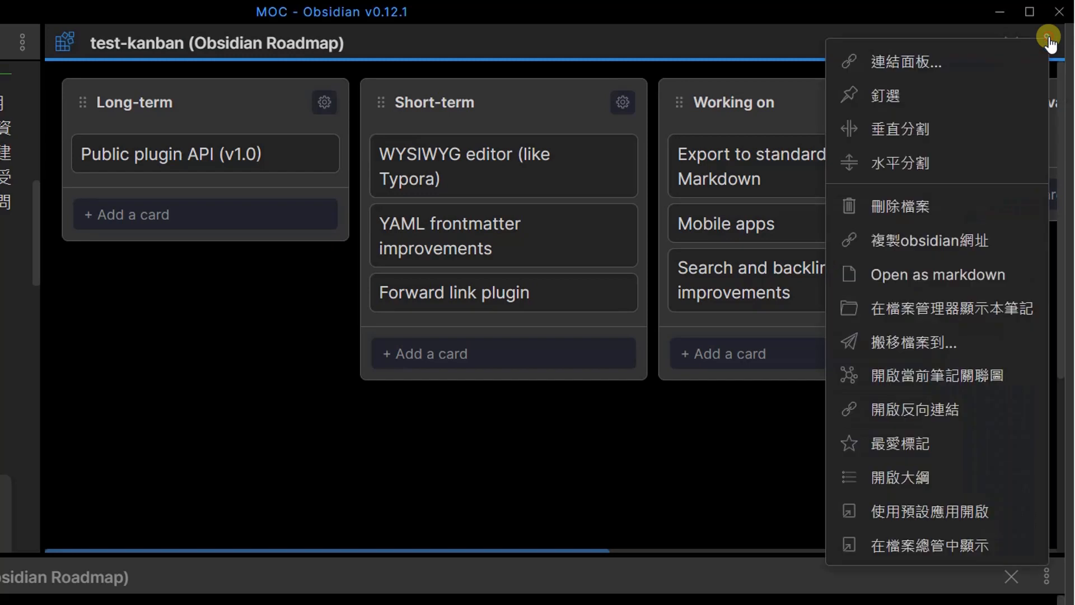
left_click(902, 274)
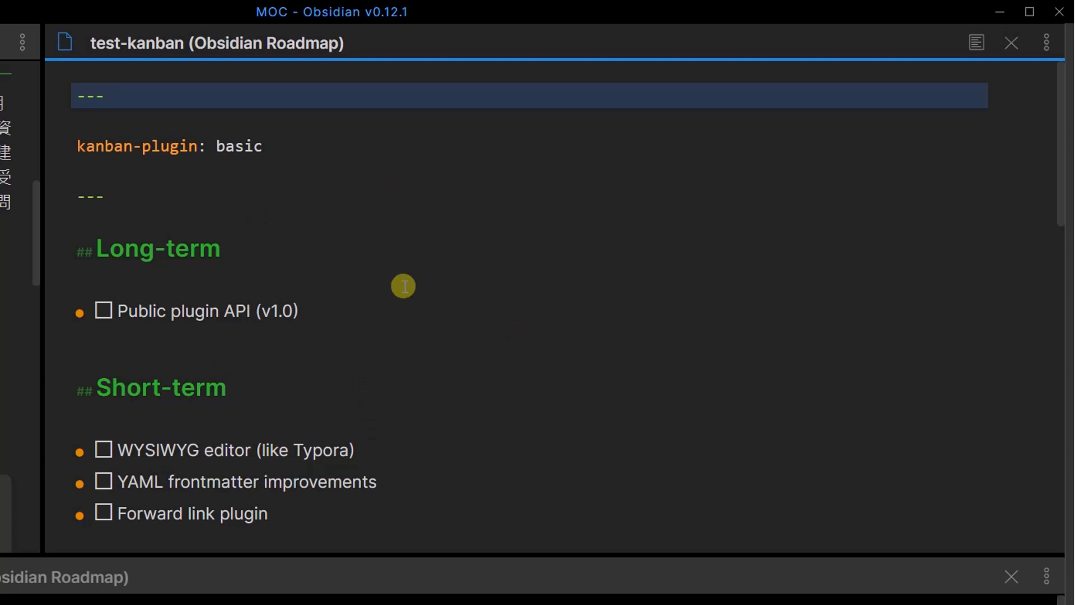
Add the checkbox items aaaaa and bbbbb below Public plugin API (v1.0) in the Long-term list.
left_click(319, 311)
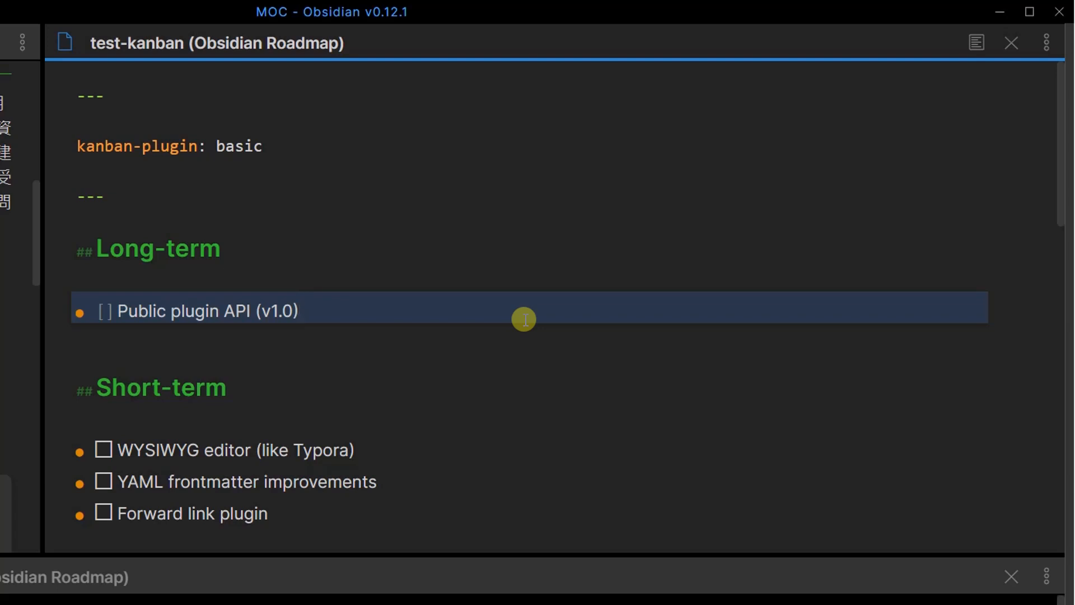
key("Return")
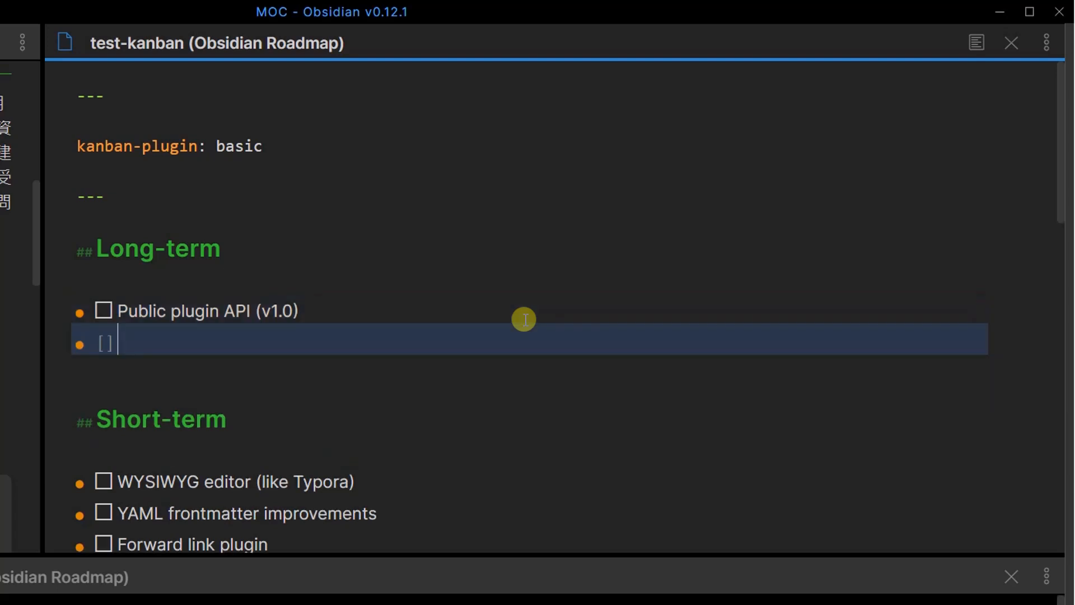
type("aaaaa")
key("Return")
type("bbbbb")
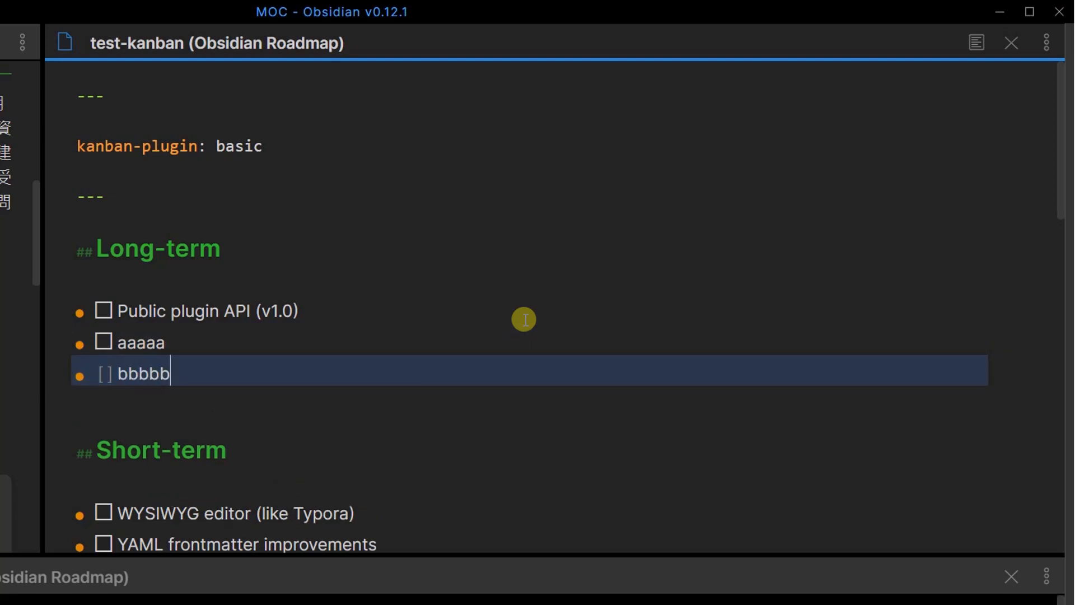
End the checkbox list after bbbbb, enter ccccc as a plain line and convert it into a checkbox item.
key("Return")
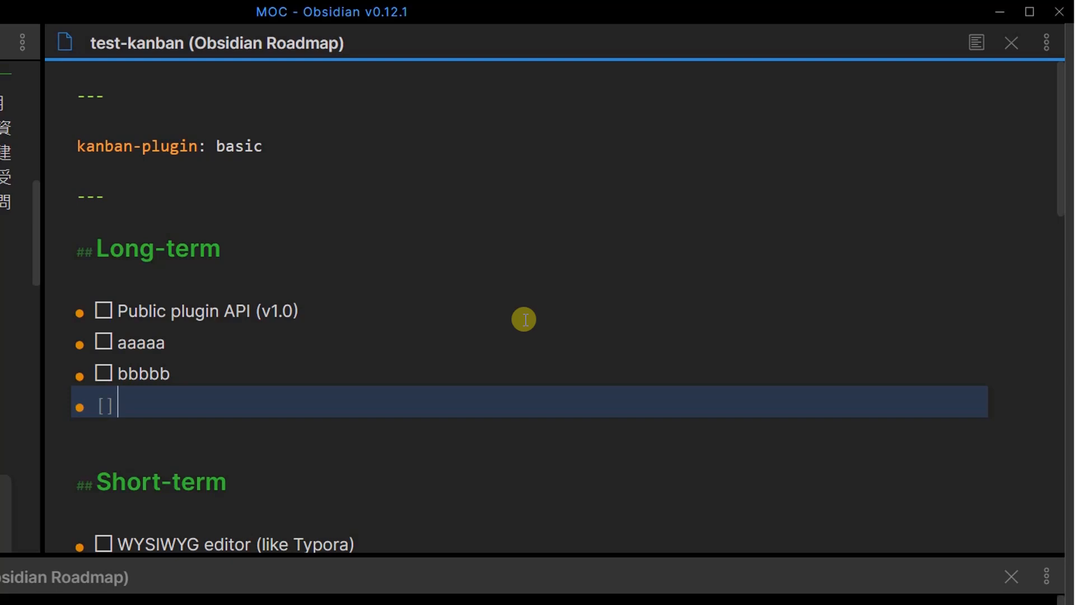
key("Return")
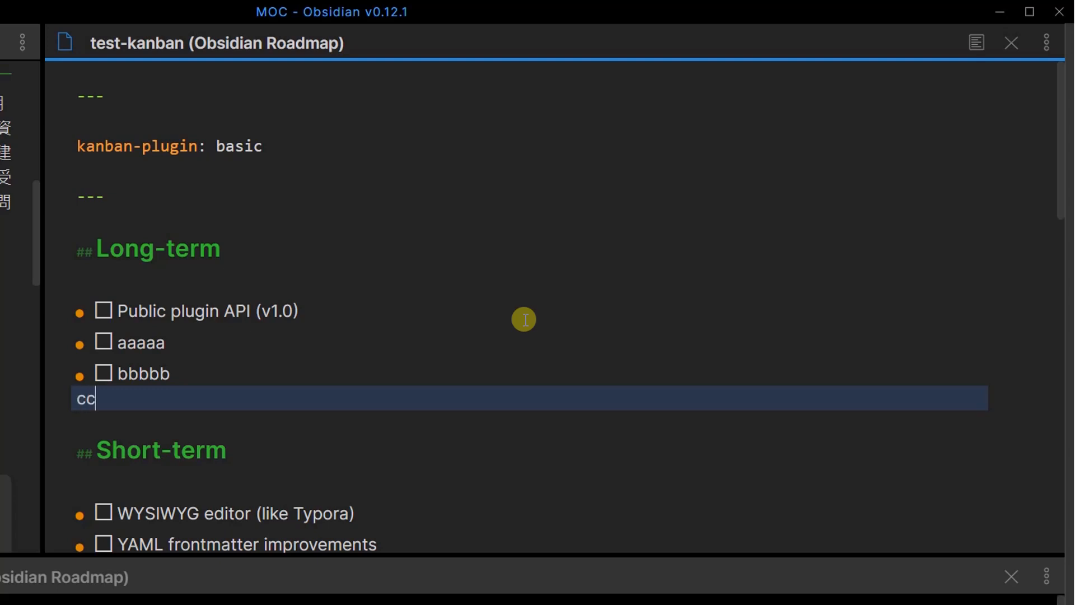
type("ccc")
key("ctrl+Return")
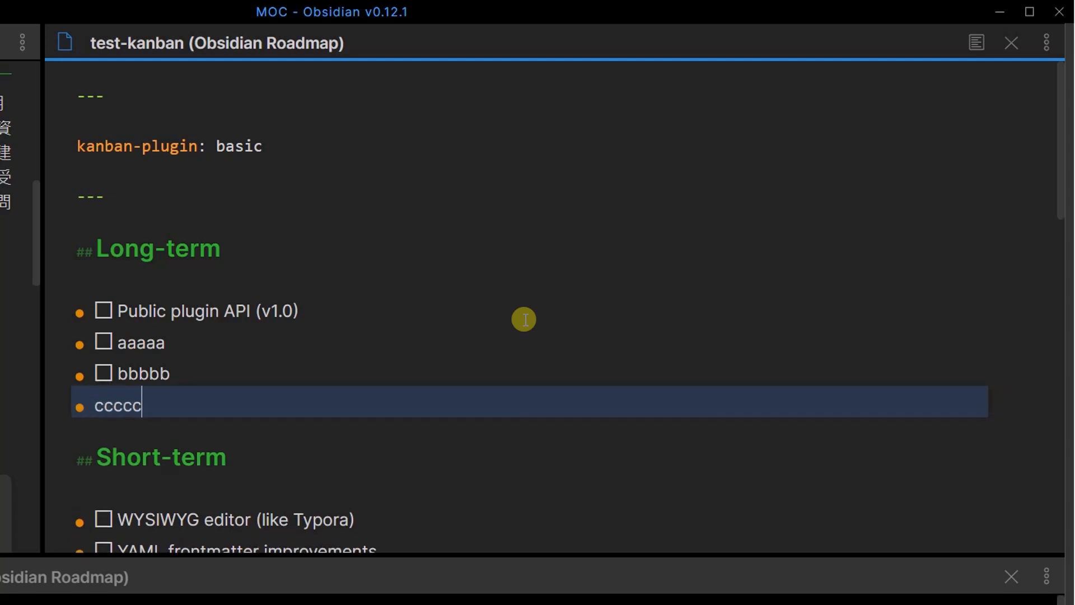
key("ctrl+Return")
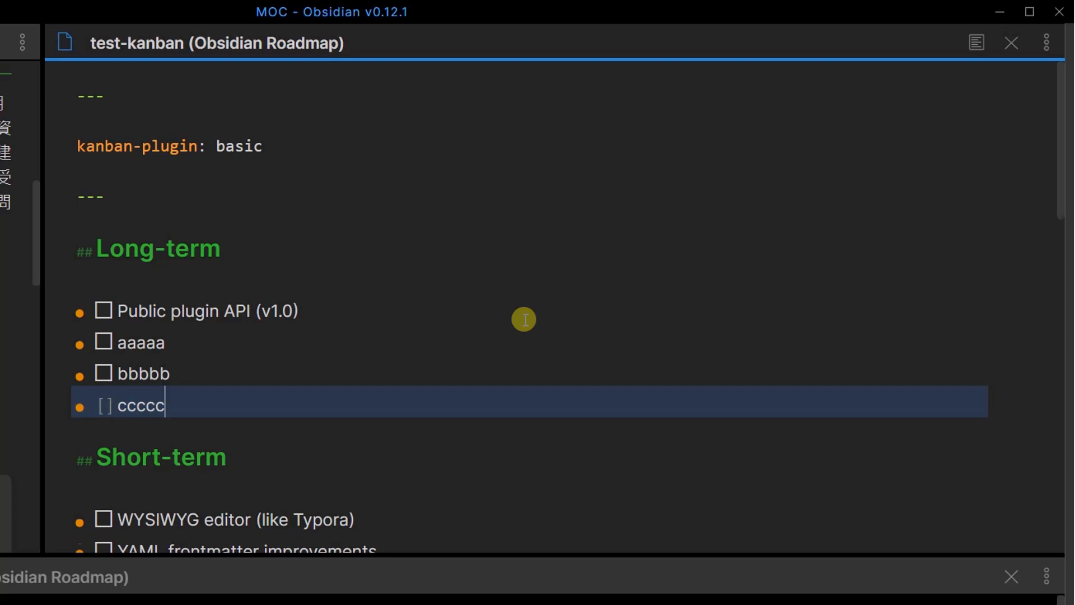
Add two more checkbox items, both named dddddd, below ccccc in the Long-term list.
key("Return")
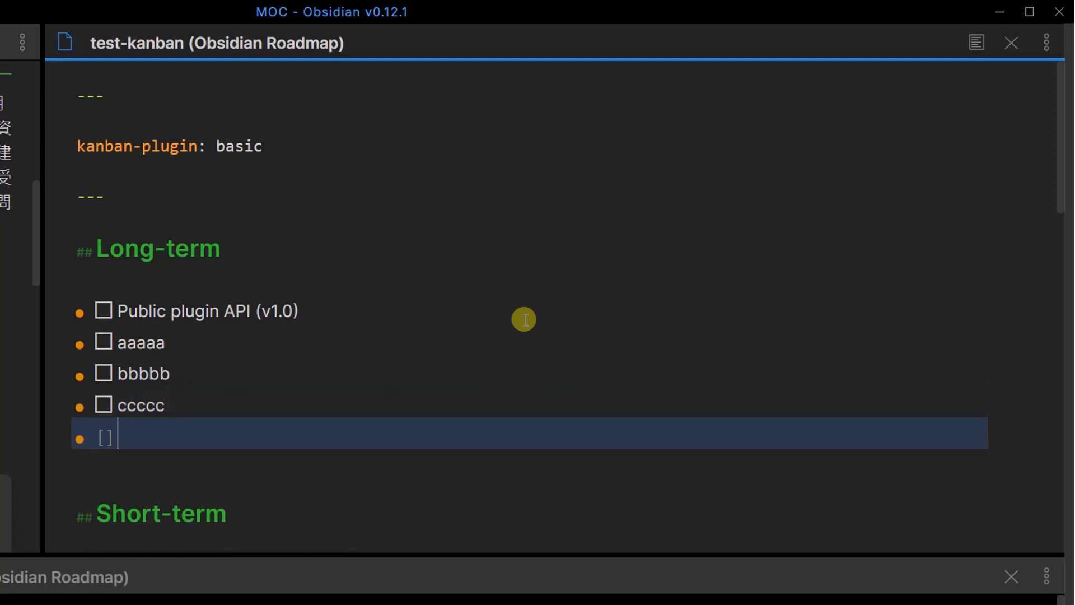
type("dddddd")
key("Return")
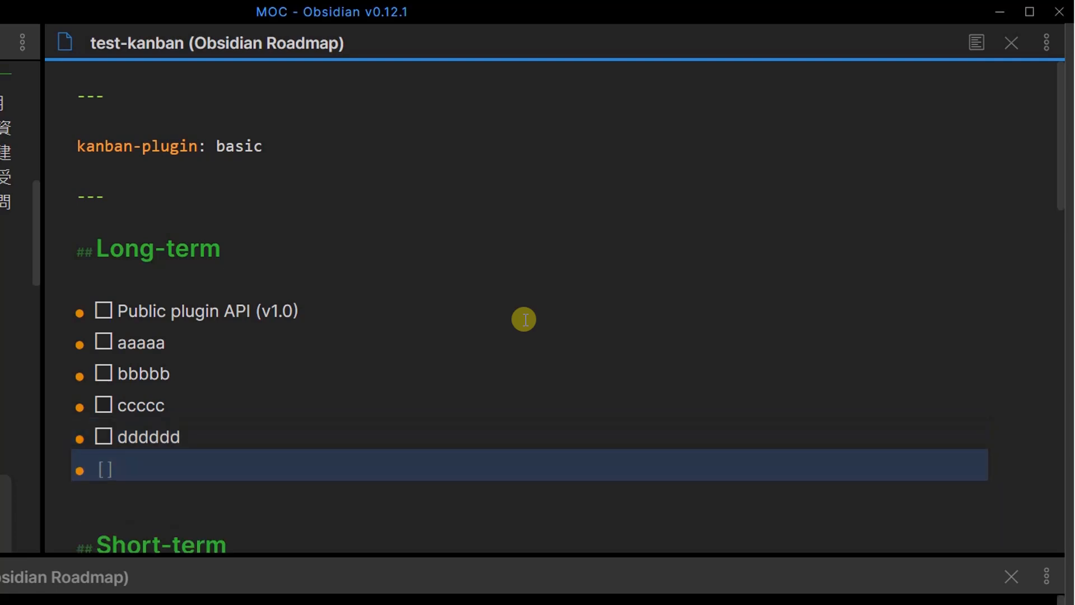
type("dddddd")
Enter fffff on the blank line above Short-term, convert it into a checkbox item and restore a blank line below it.
left_click(257, 377)
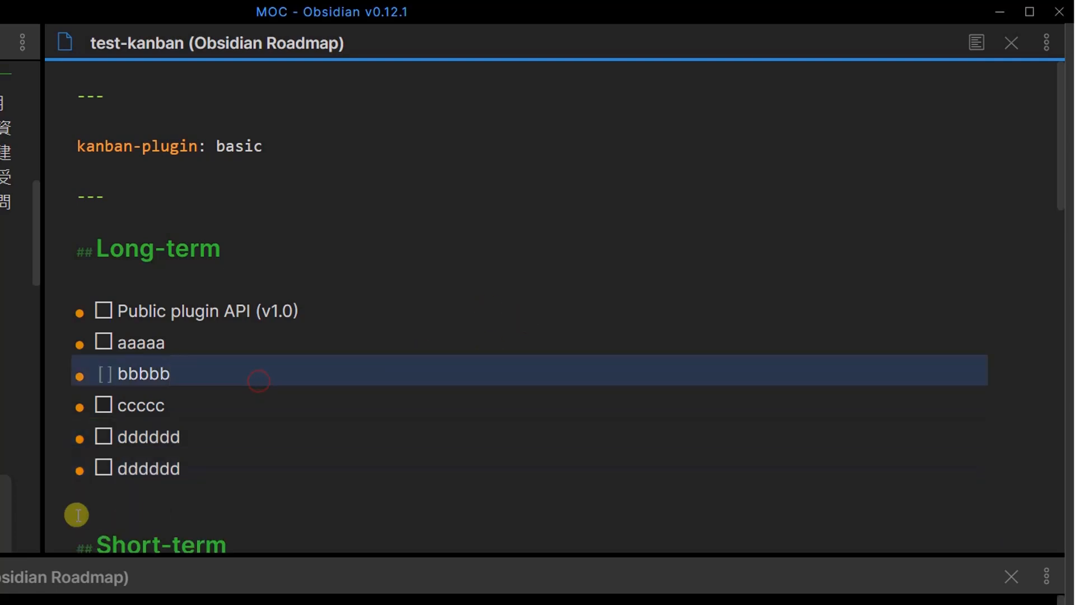
left_click(76, 493)
scroll(397, 497, "down", 5)
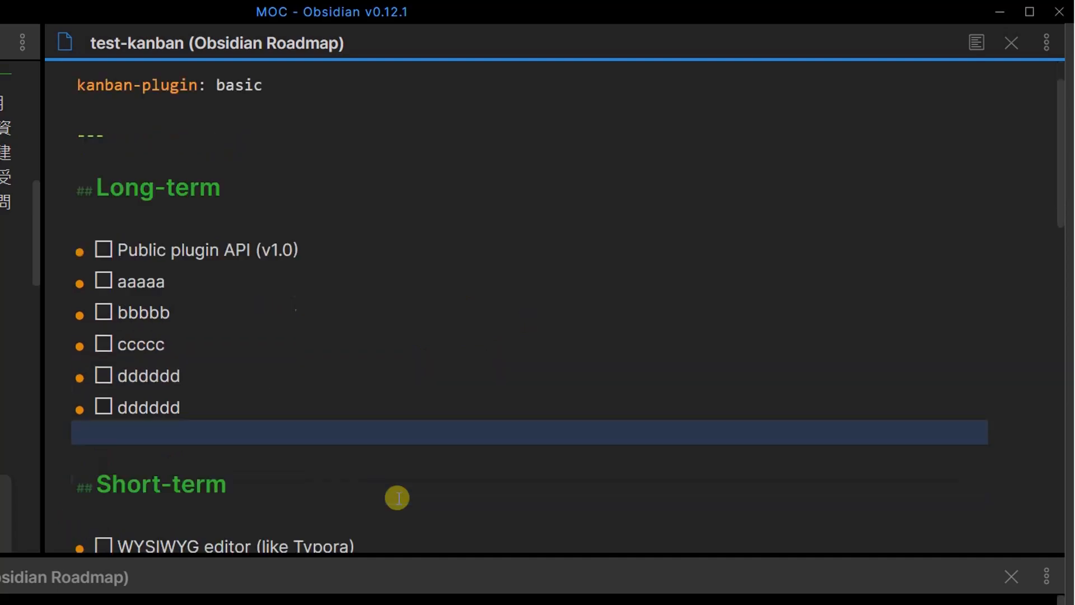
type("fffff")
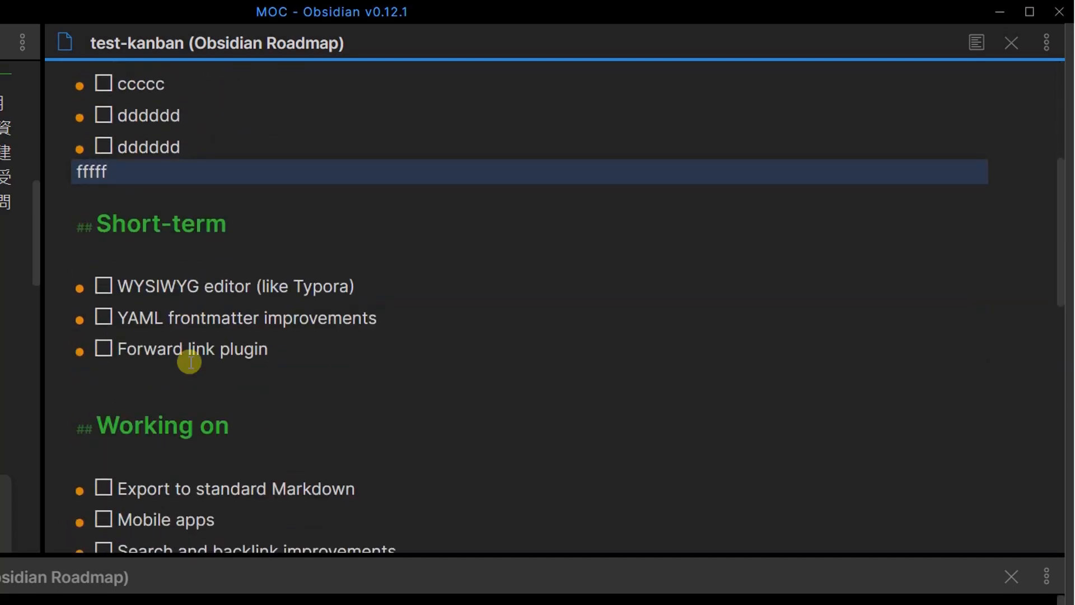
key("ctrl+Return")
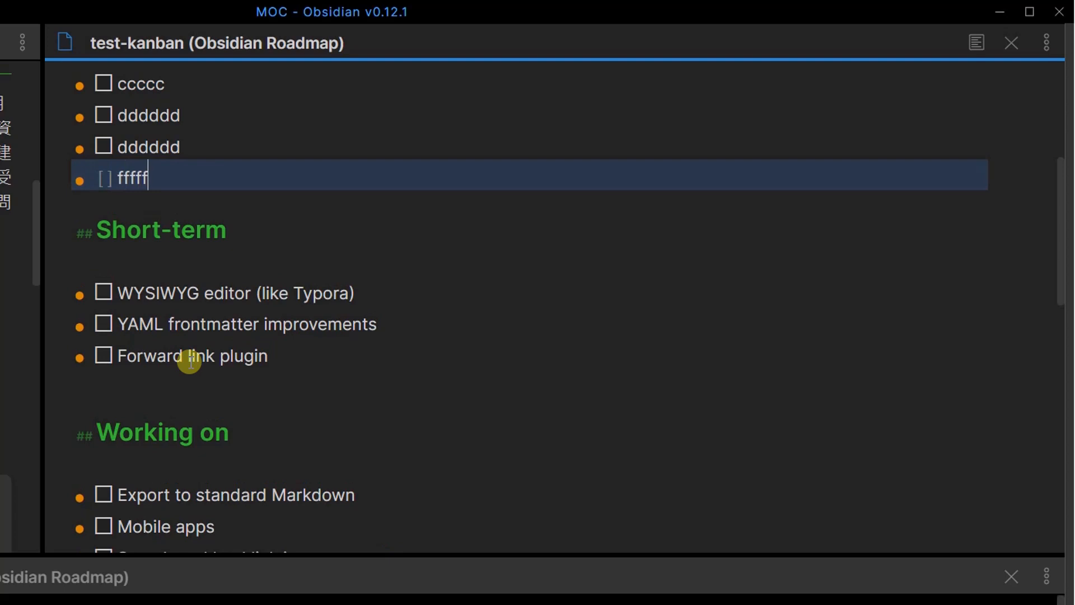
left_click(97, 198)
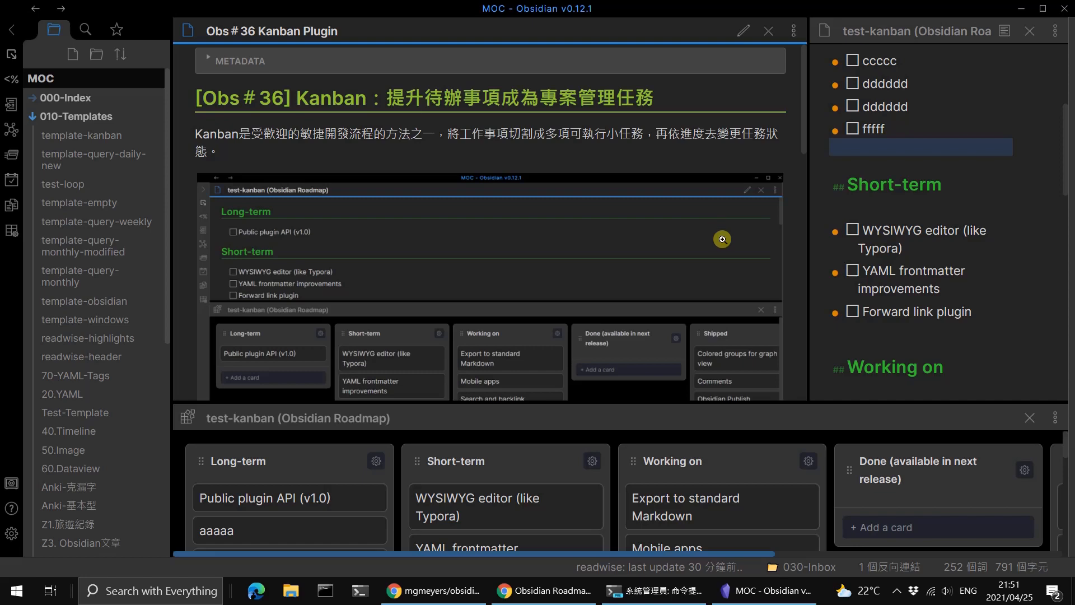
Widen the test-kanban Markdown pane and review the Kanban syntax section and template code in the Obs # 36 Kanban Plugin note.
left_click_drag(808, 186, 676, 194)
scroll(874, 218, "up", 5)
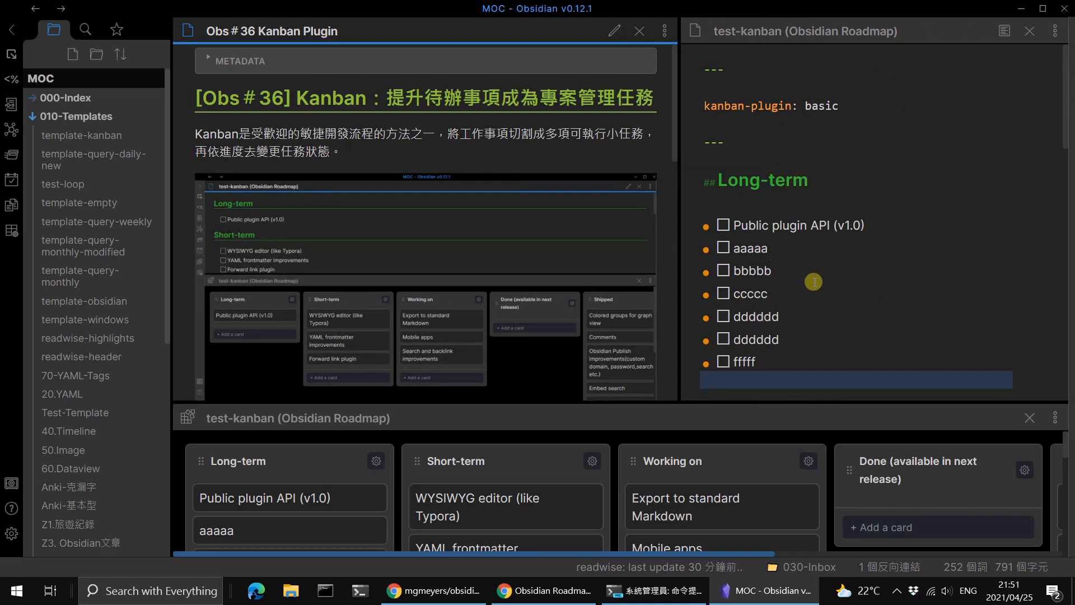
scroll(484, 206, "down", 6)
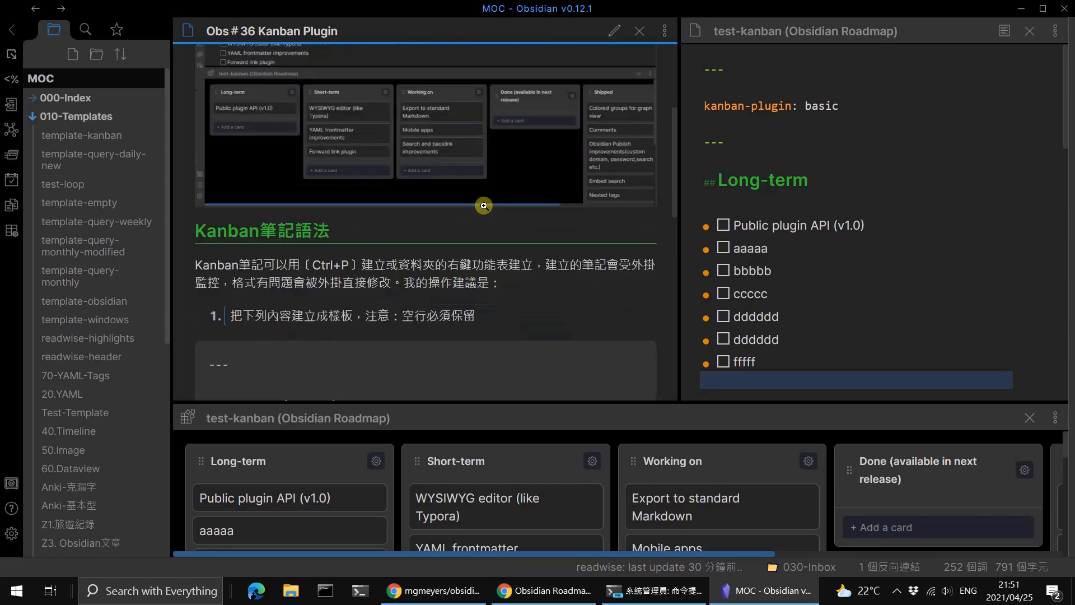
scroll(485, 264, "up", 10)
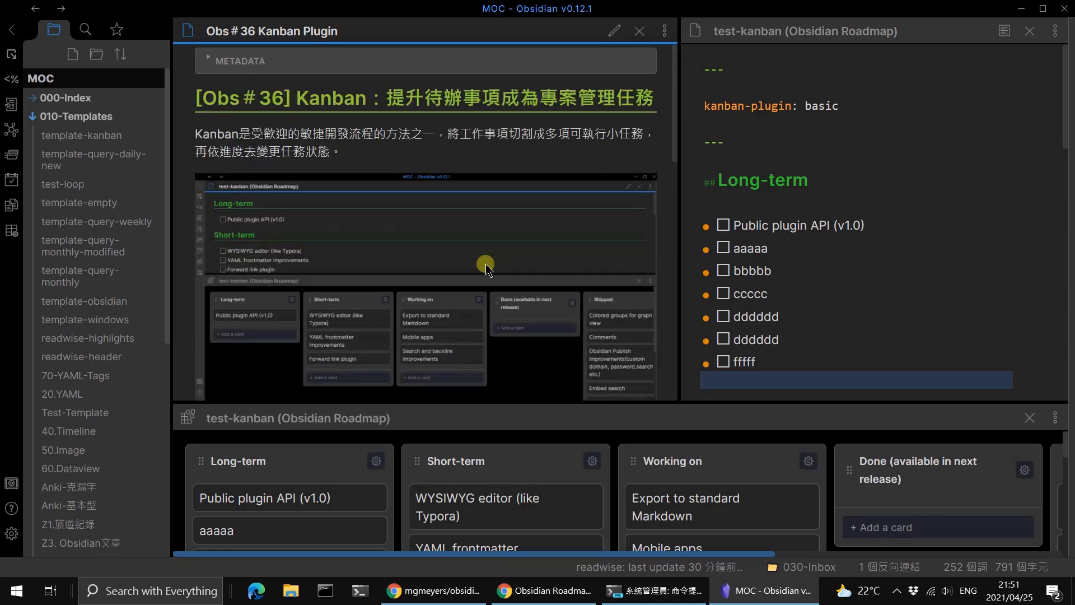
scroll(471, 241, "down", 4)
scroll(464, 240, "down", 4)
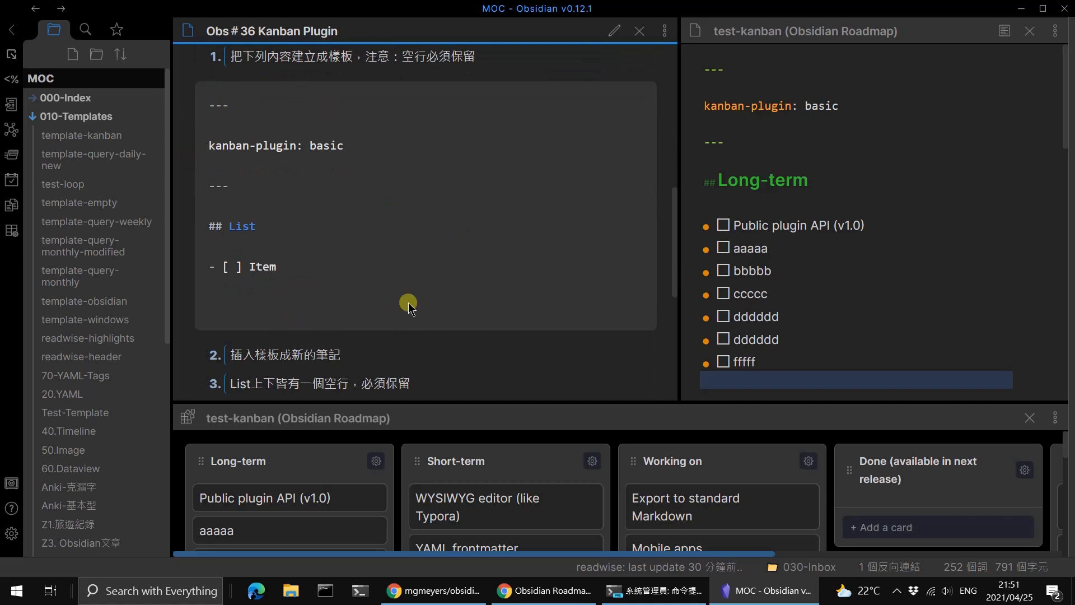
scroll(412, 297, "up", 8)
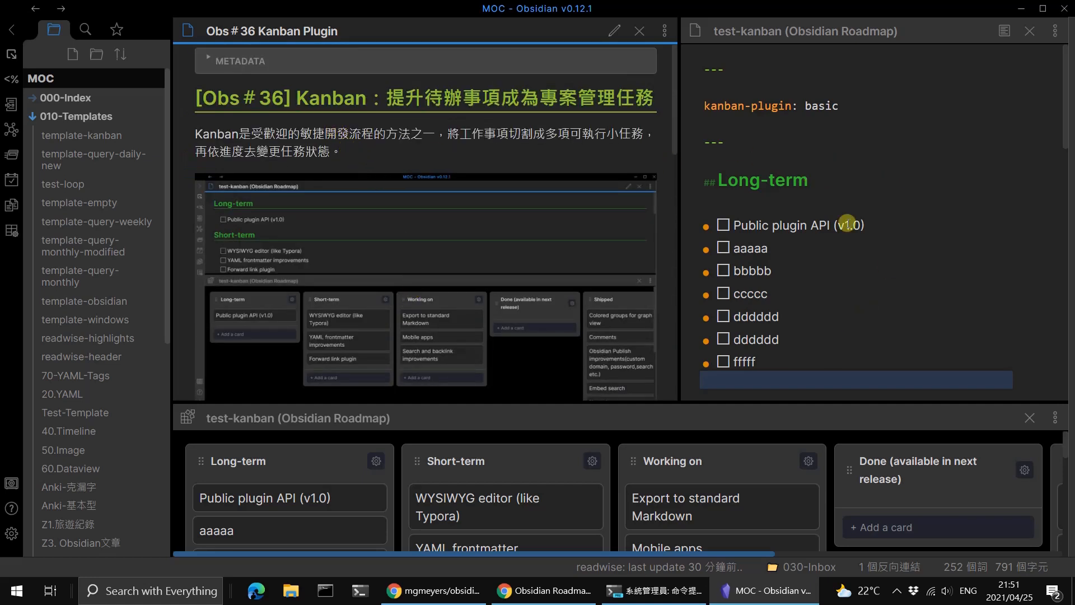
left_click(620, 406)
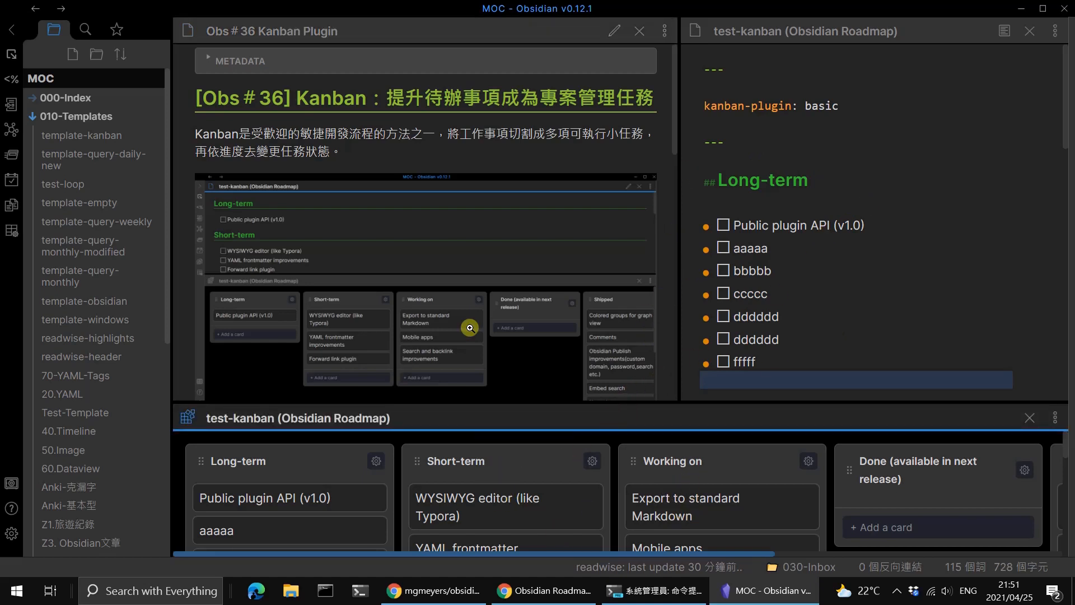